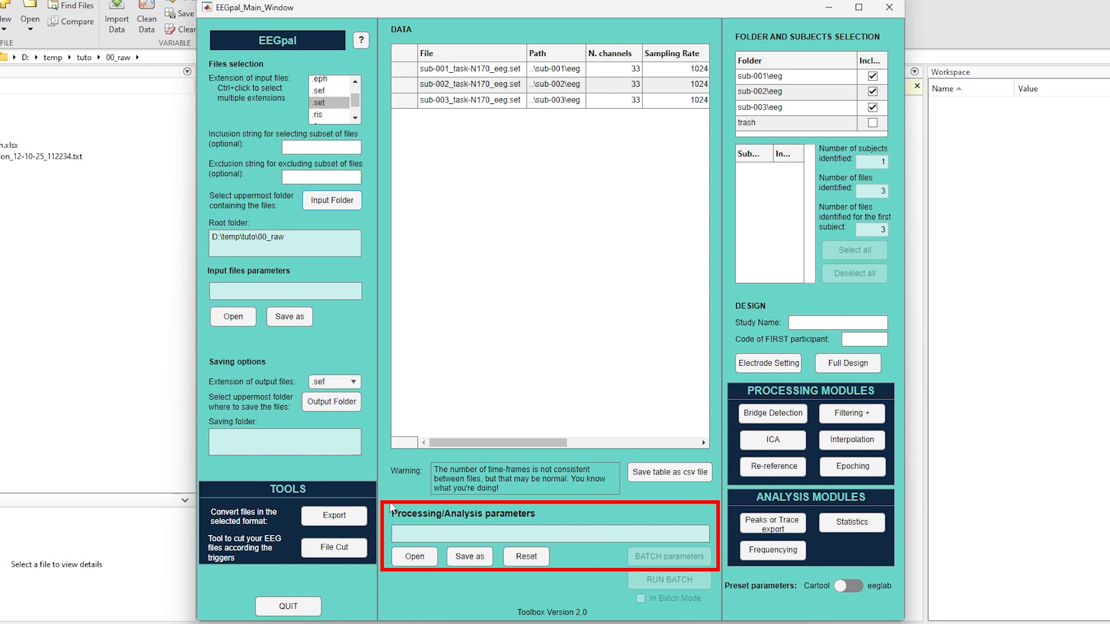
# Step: Load the input files from D:\temp\tuto\00_raw and exclude the trash folder from the selection
pyautogui.click(349, 201)
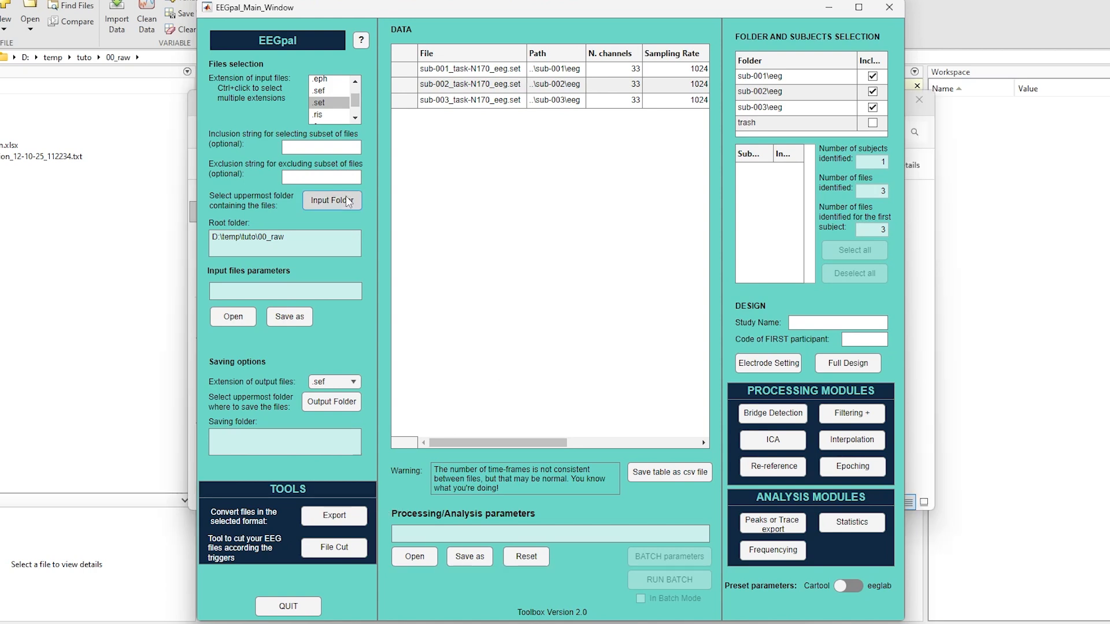
pyautogui.click(427, 300)
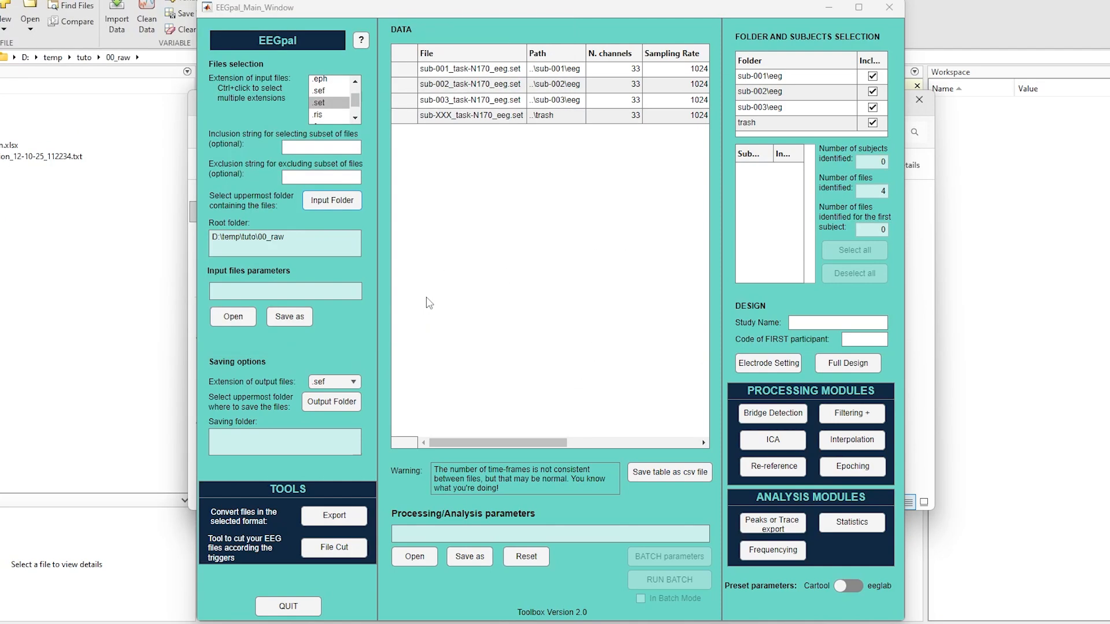
pyautogui.click(872, 122)
# Step: Set the code of the first participant to sub-001
pyautogui.click(858, 339)
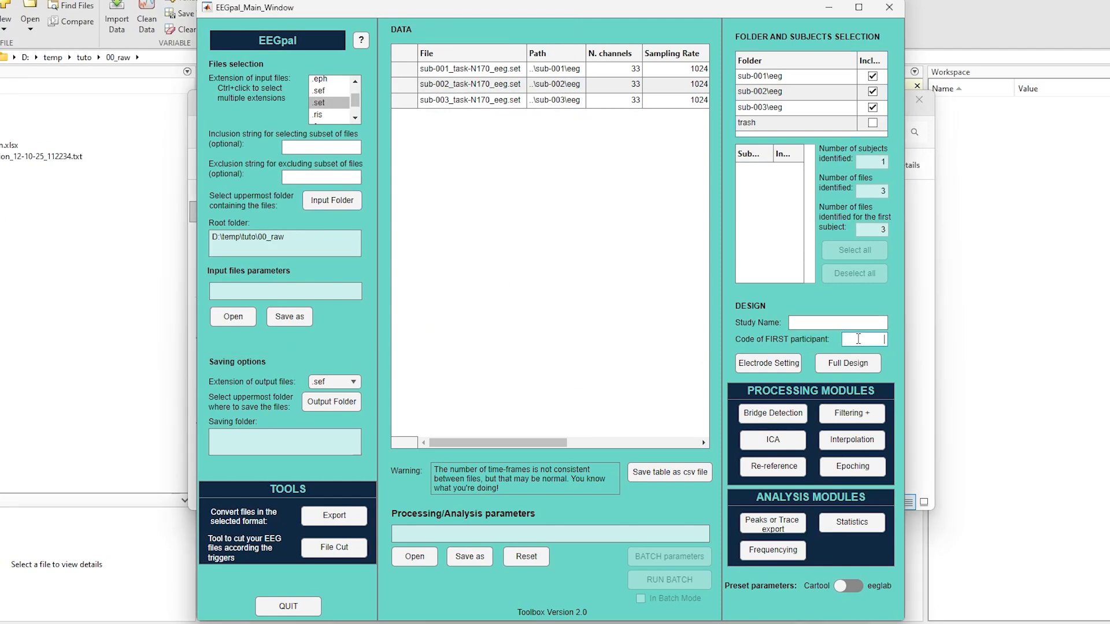
pyautogui.write('sub-001')
pyautogui.click(620, 144)
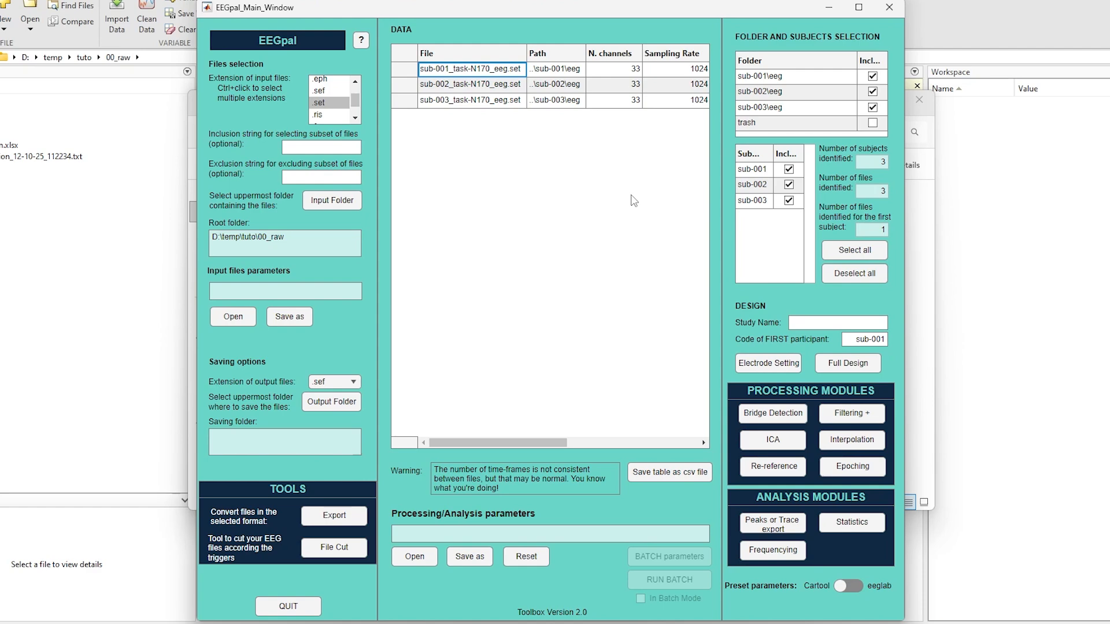
# Step: Load the electrode setting file coordinates_ERP_CORD_V2.xyz from D:\temp\tuto and accept the electrode settings
pyautogui.click(771, 365)
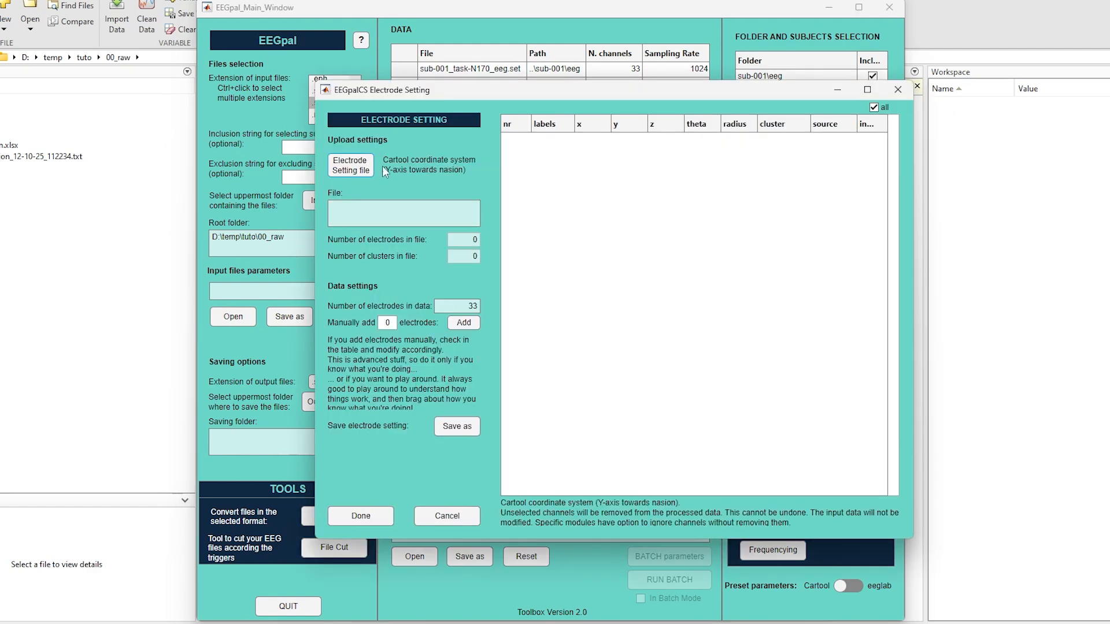
pyautogui.click(235, 158)
pyautogui.click(675, 157)
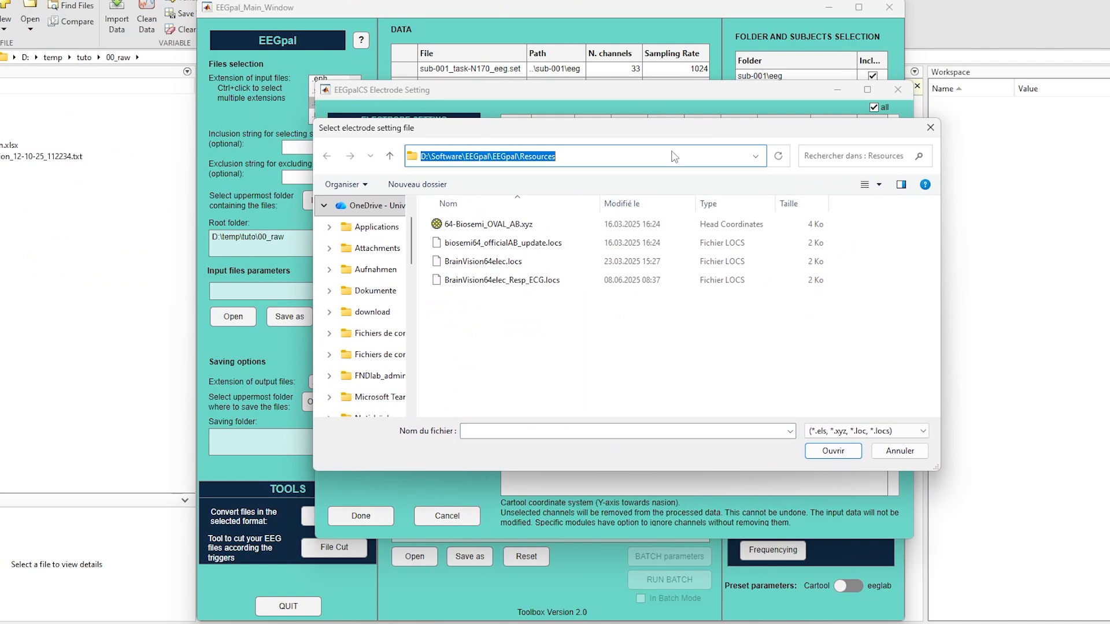
pyautogui.write('D:\temp\tuto')
pyautogui.press('Return')
pyautogui.click(543, 377)
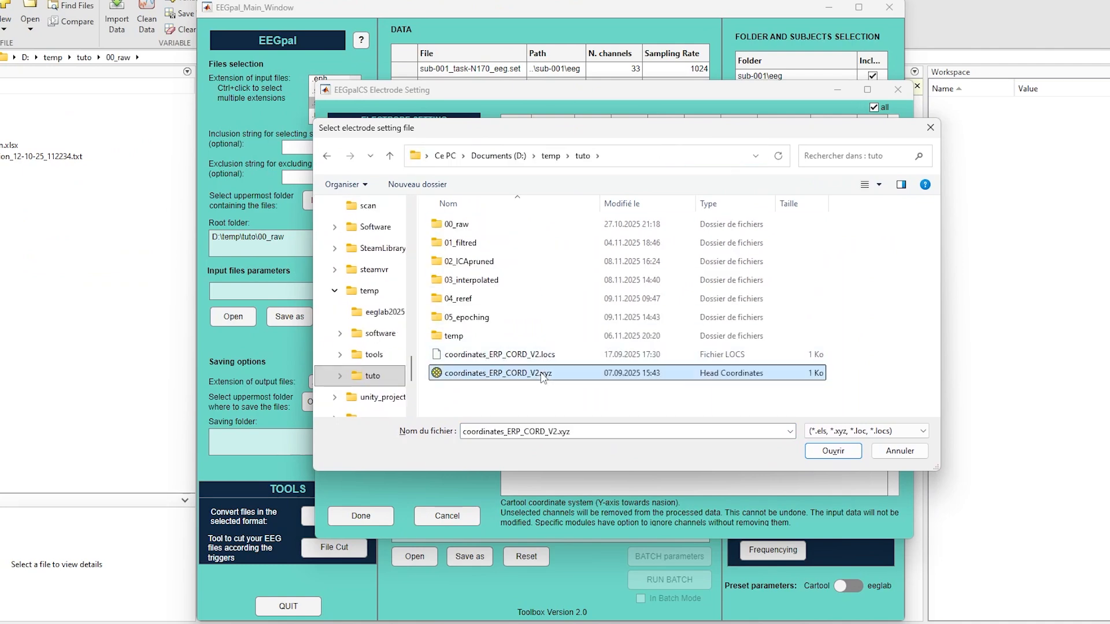
pyautogui.click(832, 452)
pyautogui.click(356, 520)
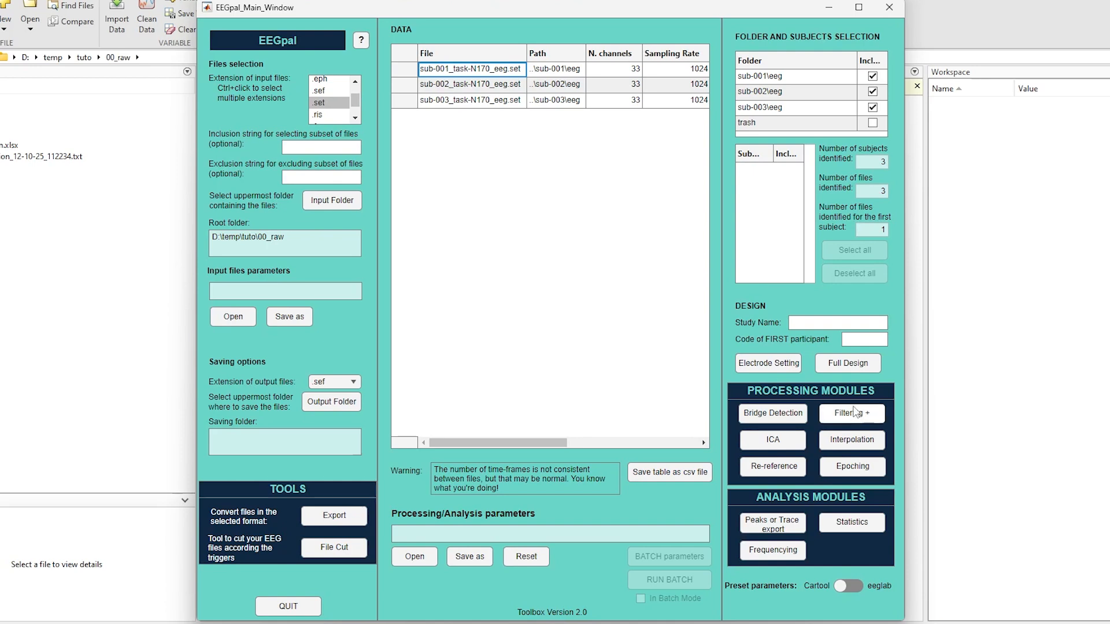
# Step: Enable filtering with the eeglab script, set line noise removal to CleanLine, and save the filtering parameters in memory
pyautogui.click(853, 419)
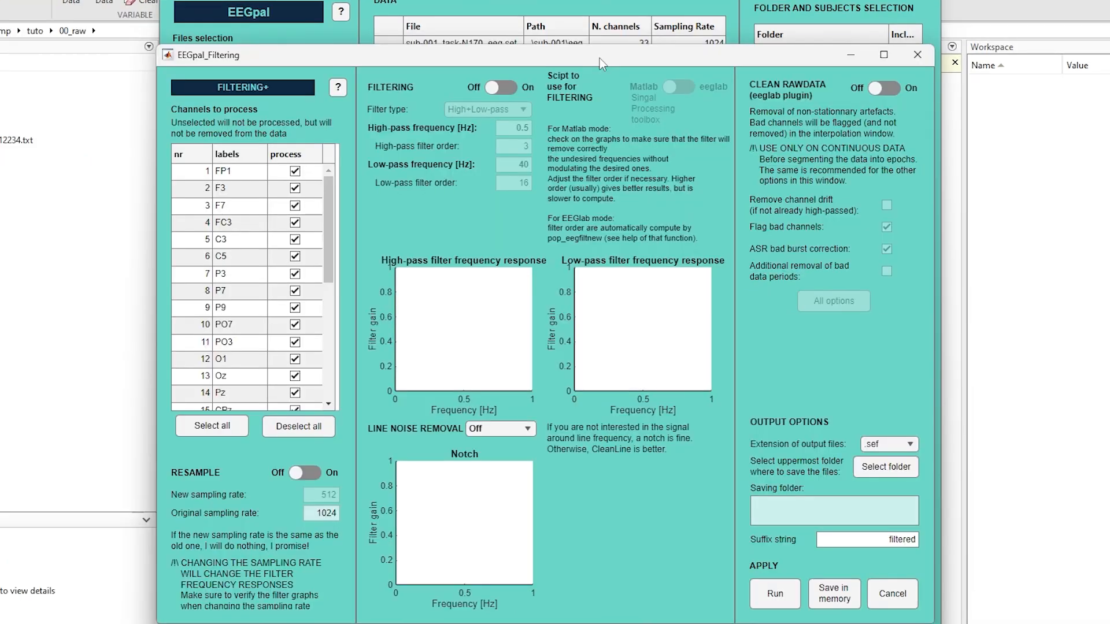
pyautogui.click(507, 89)
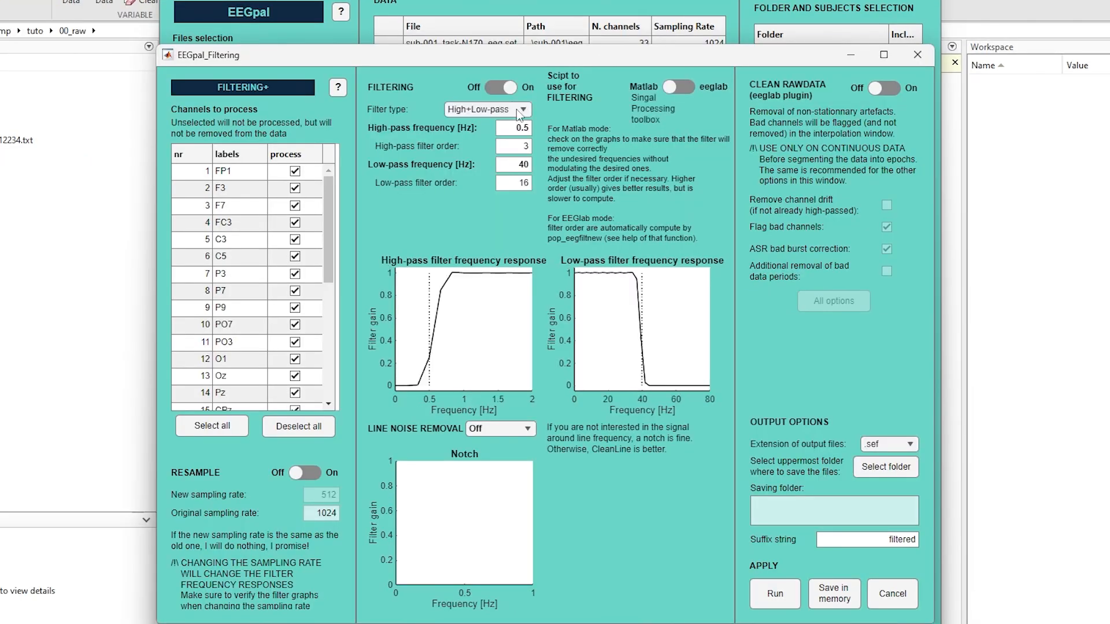
pyautogui.click(674, 88)
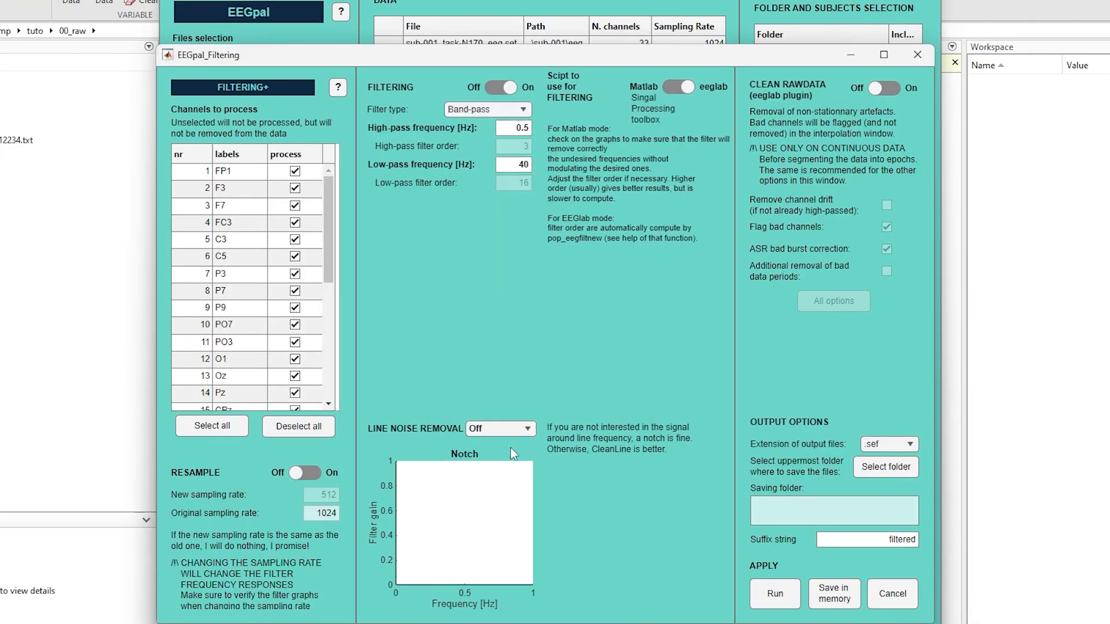
pyautogui.click(510, 428)
pyautogui.click(509, 467)
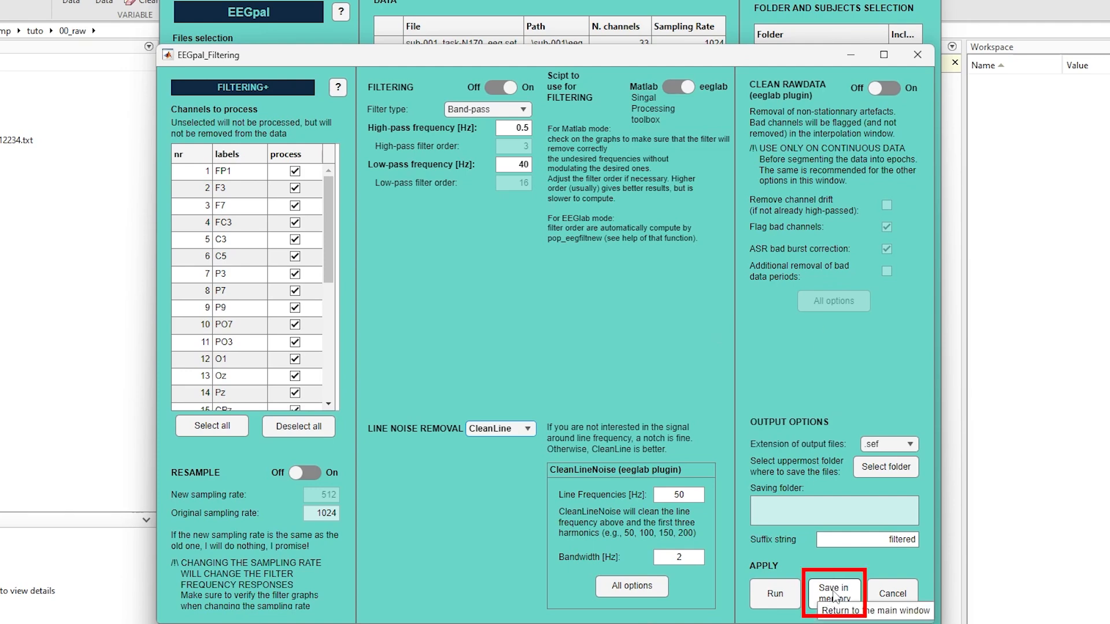
pyautogui.click(833, 595)
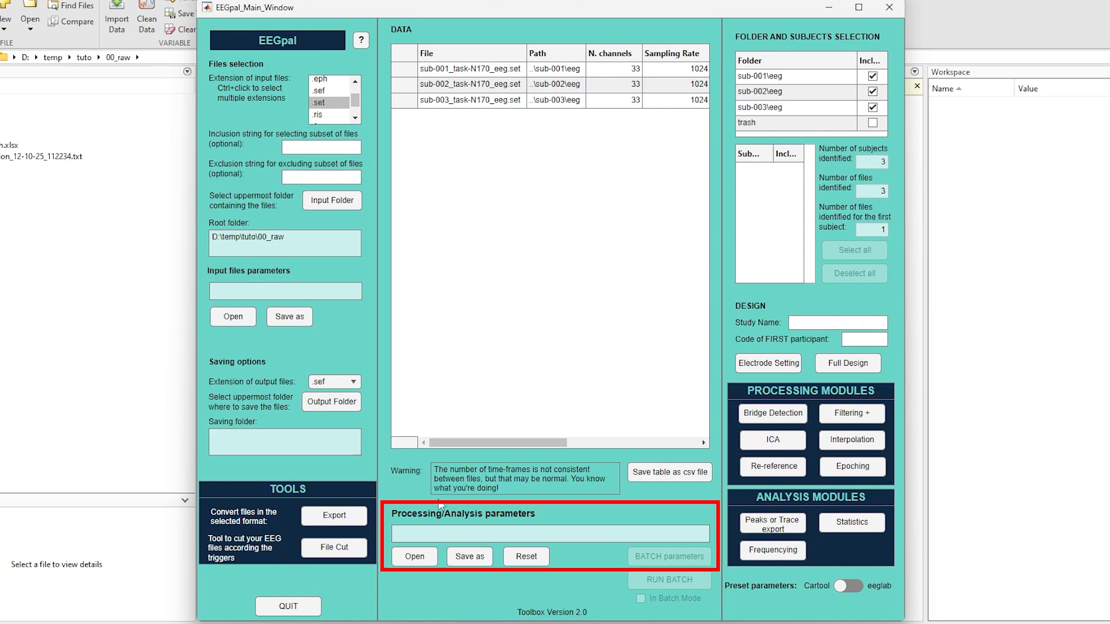
# Step: Save the processing parameters as processingParameters_EEGpal.mat in D:\temp\tuto, replacing the existing file, and open the batch parameters
pyautogui.click(461, 556)
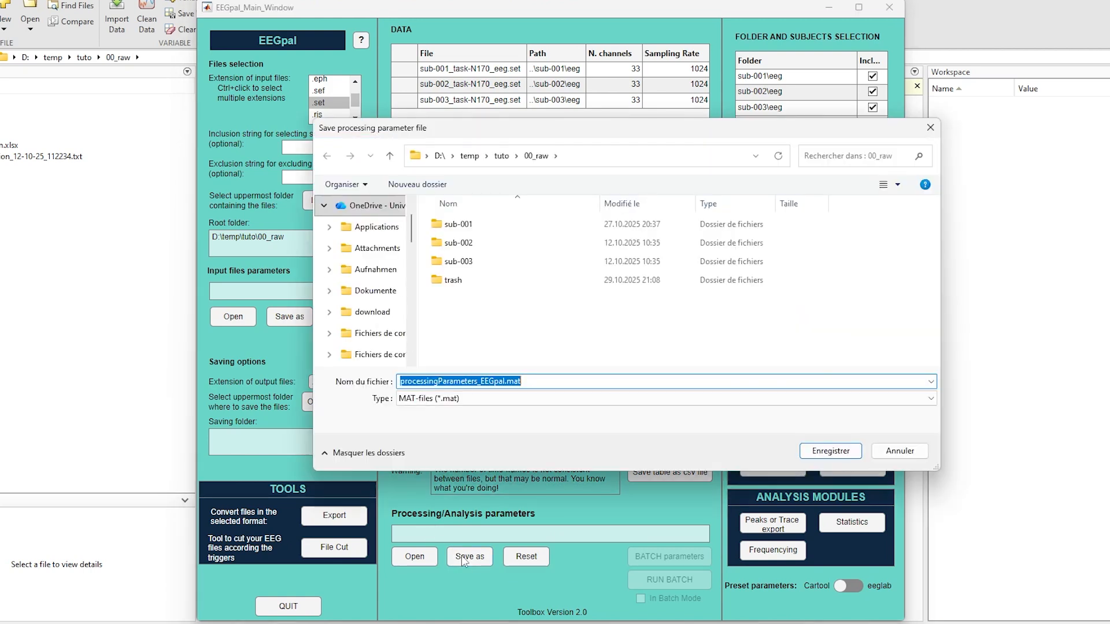
pyautogui.click(501, 156)
pyautogui.click(830, 452)
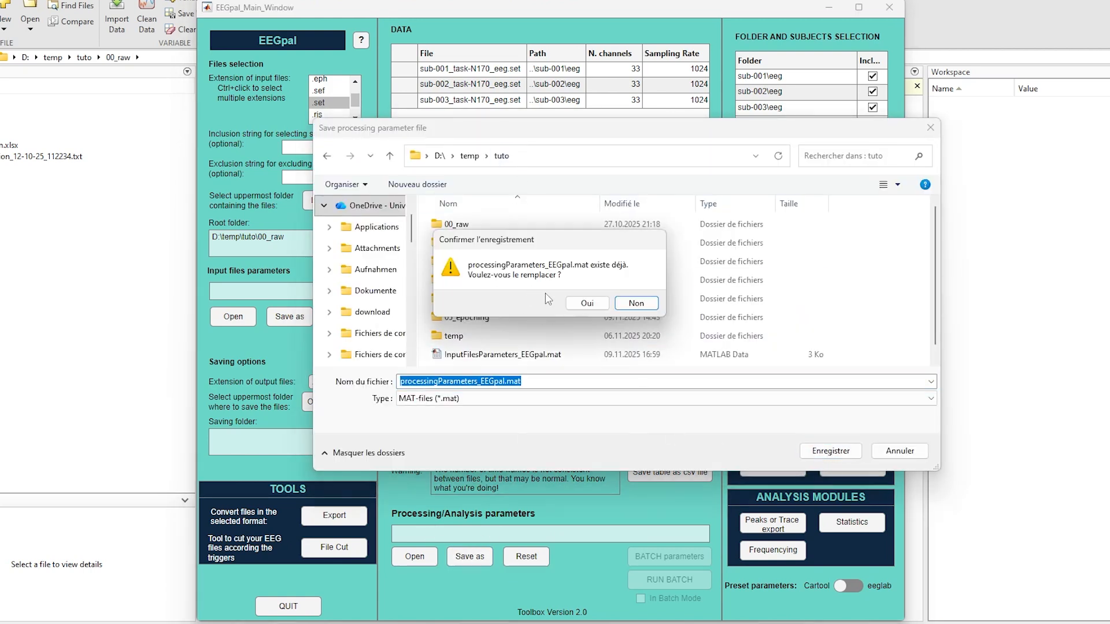
pyautogui.click(586, 303)
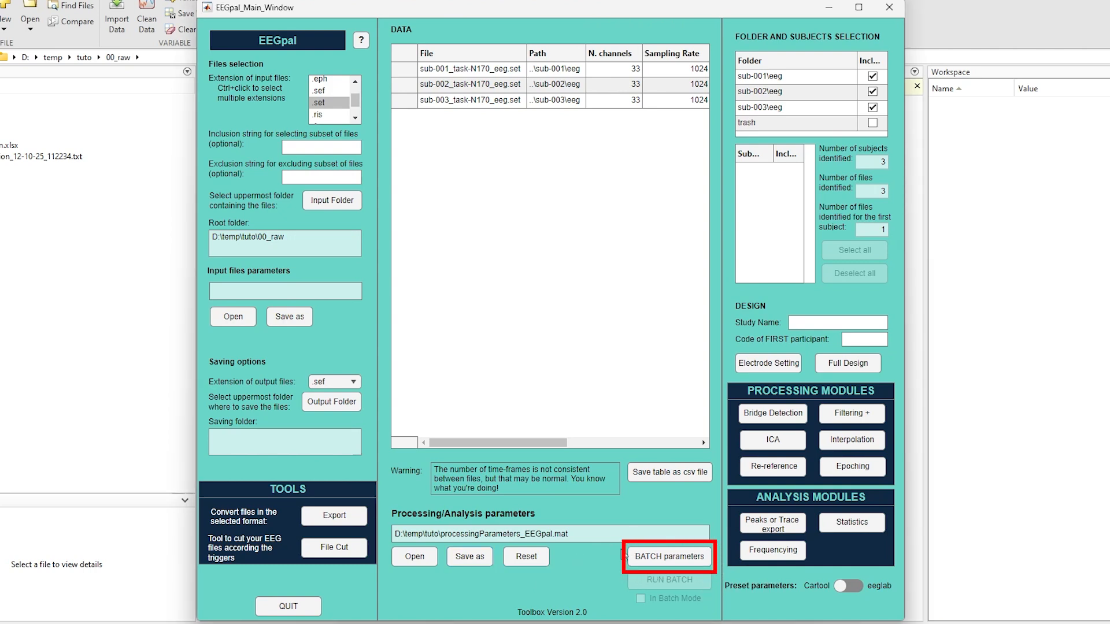
pyautogui.click(650, 557)
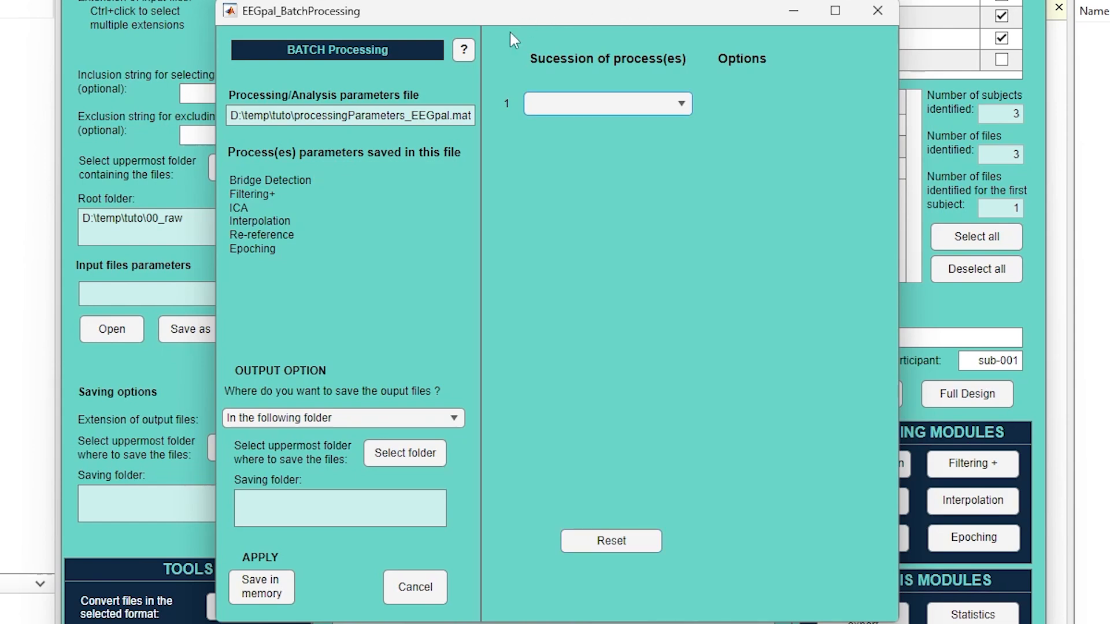
# Step: Try a batch succession starting with Bridge Detection, Filtering and ICA, and look through the ICA options
pyautogui.click(682, 105)
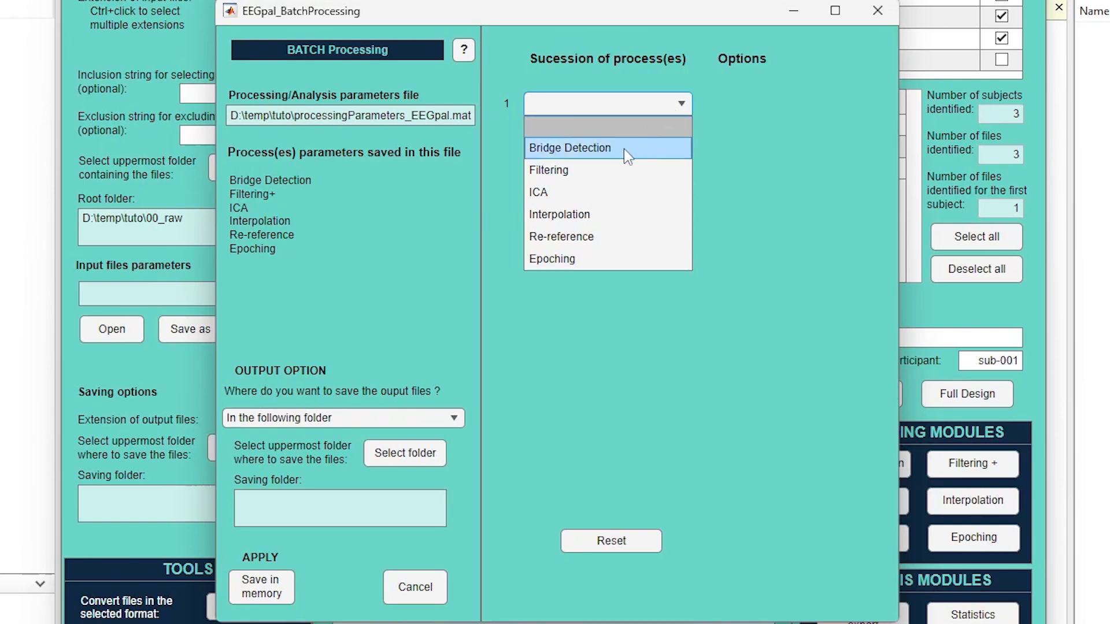
pyautogui.click(604, 149)
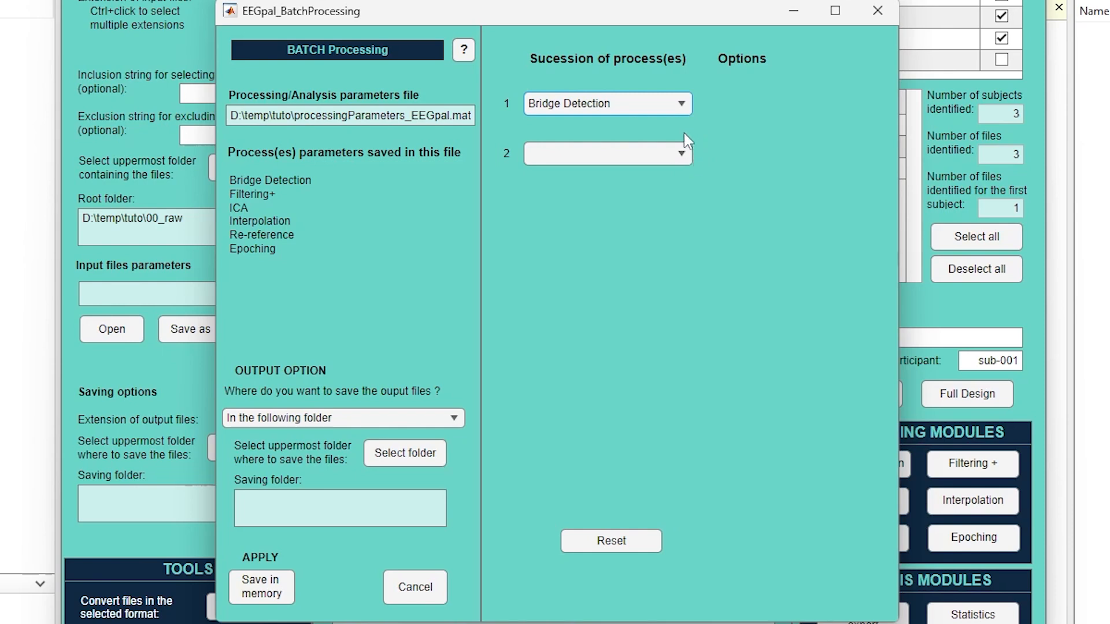
pyautogui.click(683, 154)
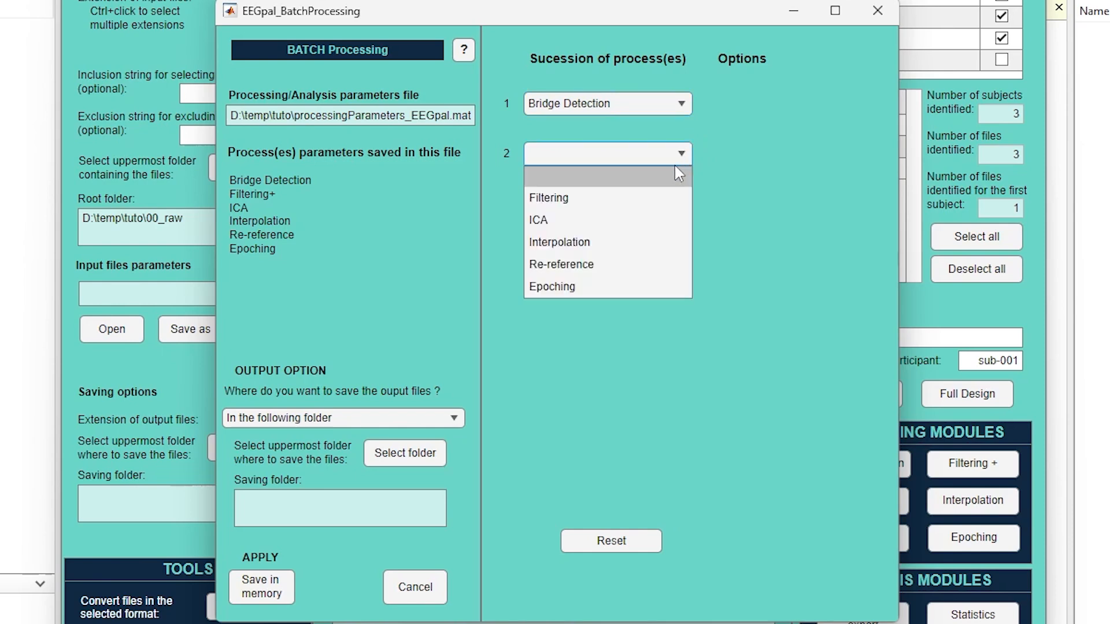
pyautogui.click(617, 198)
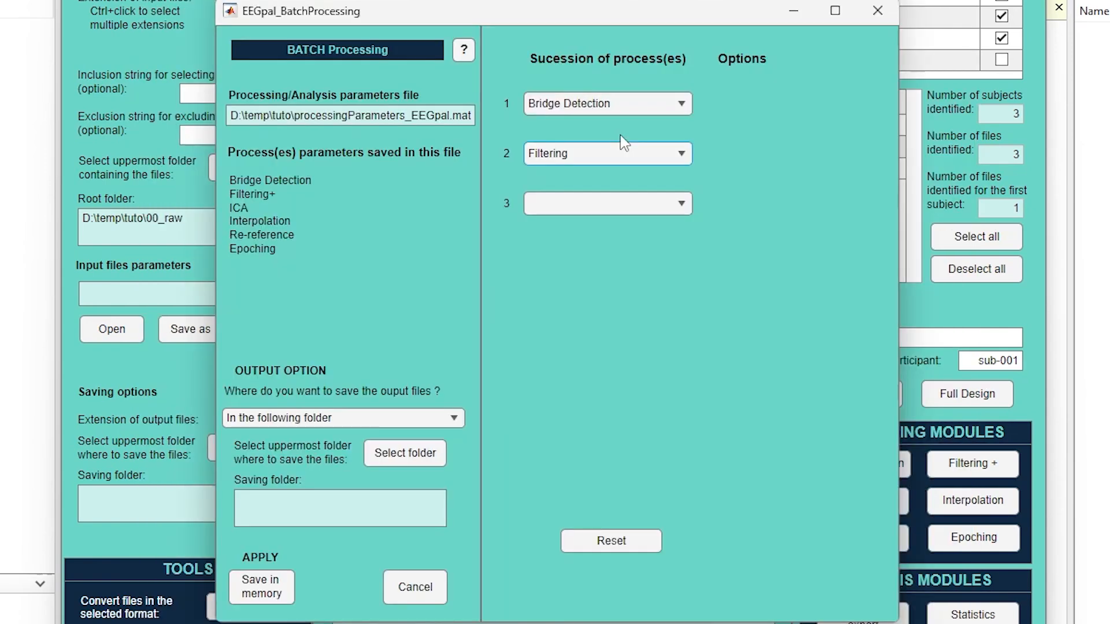
pyautogui.click(635, 206)
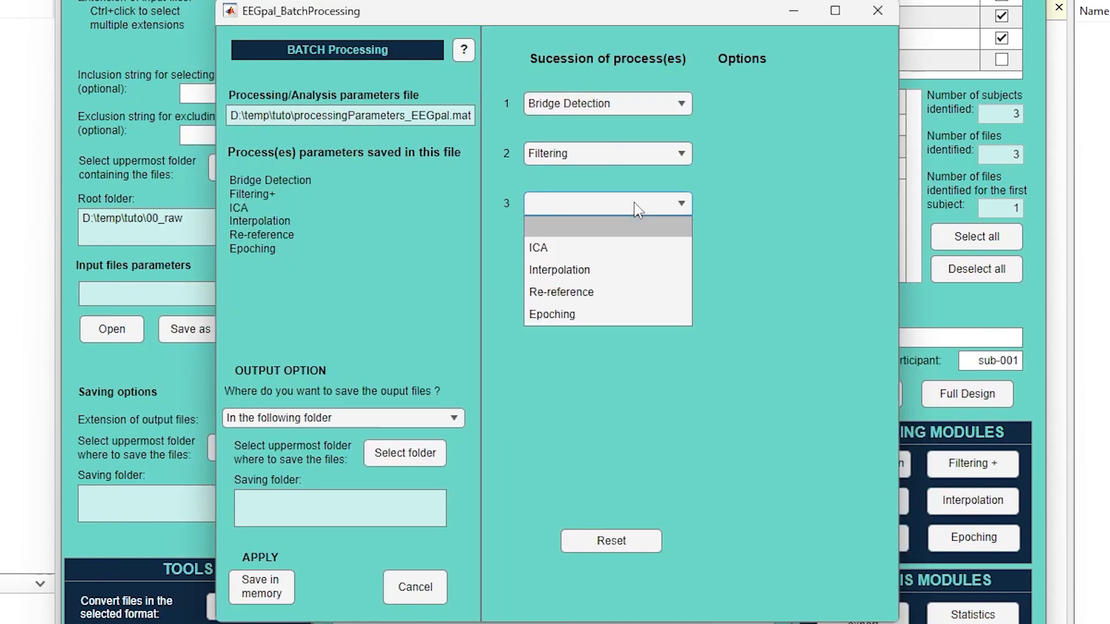
pyautogui.click(605, 249)
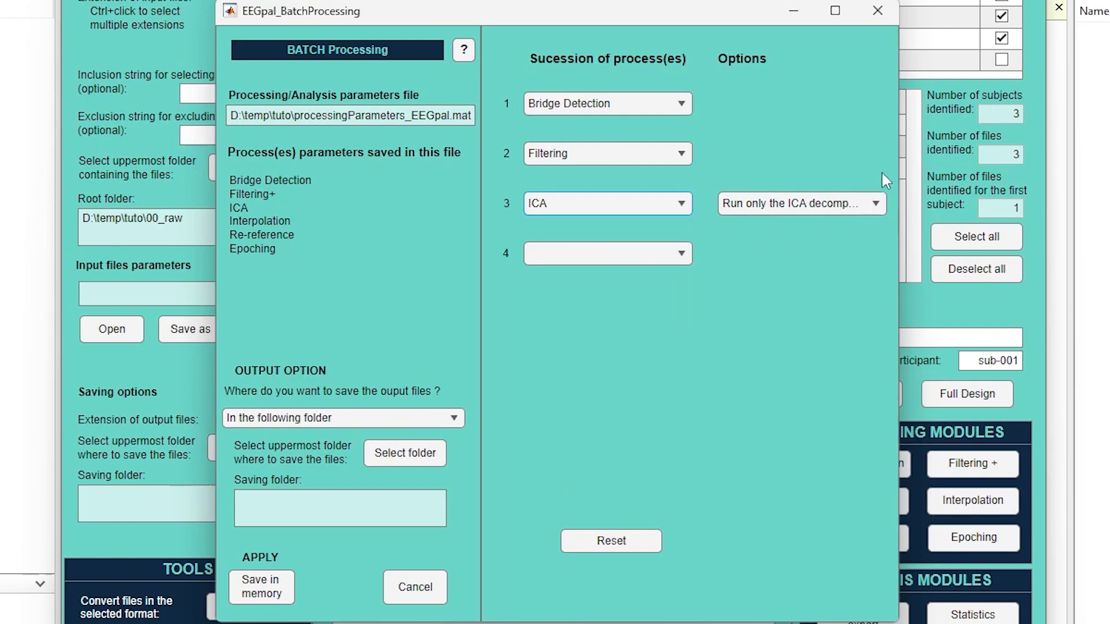
pyautogui.click(867, 199)
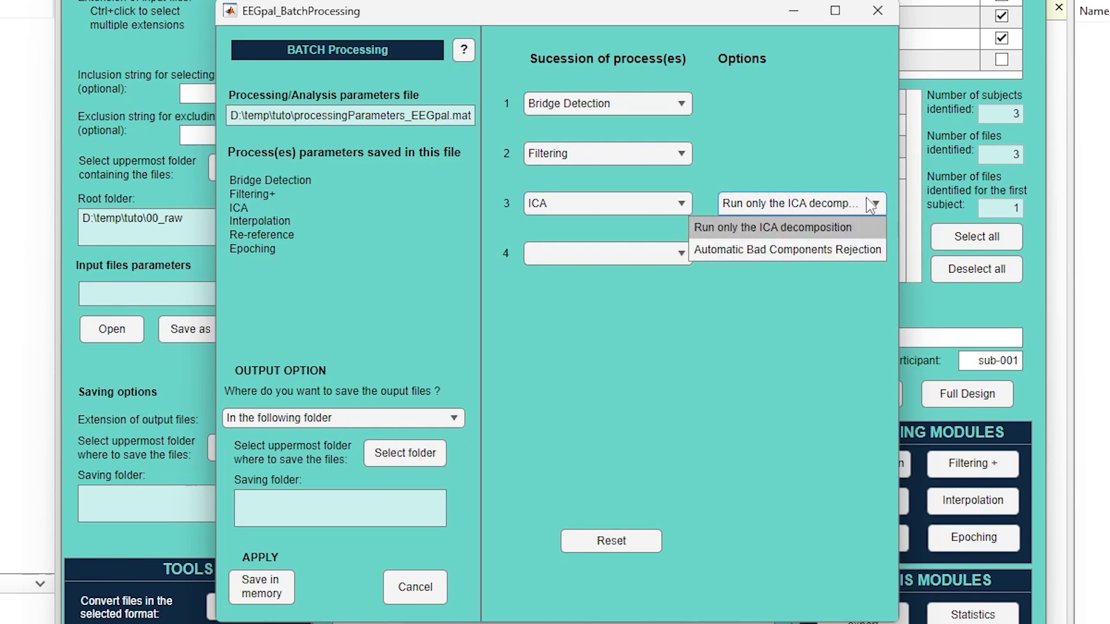
pyautogui.click(872, 249)
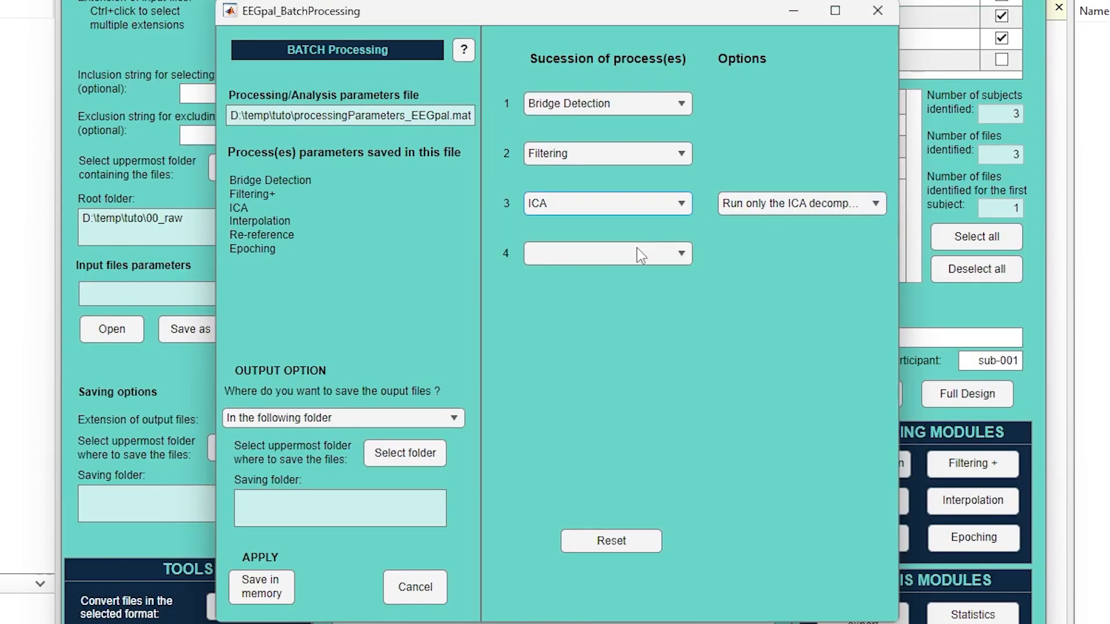
# Step: Try adding Interpolation, Re-reference and Epoching as processes 4 to 6, and reset the whole succession
pyautogui.click(625, 255)
pyautogui.click(609, 296)
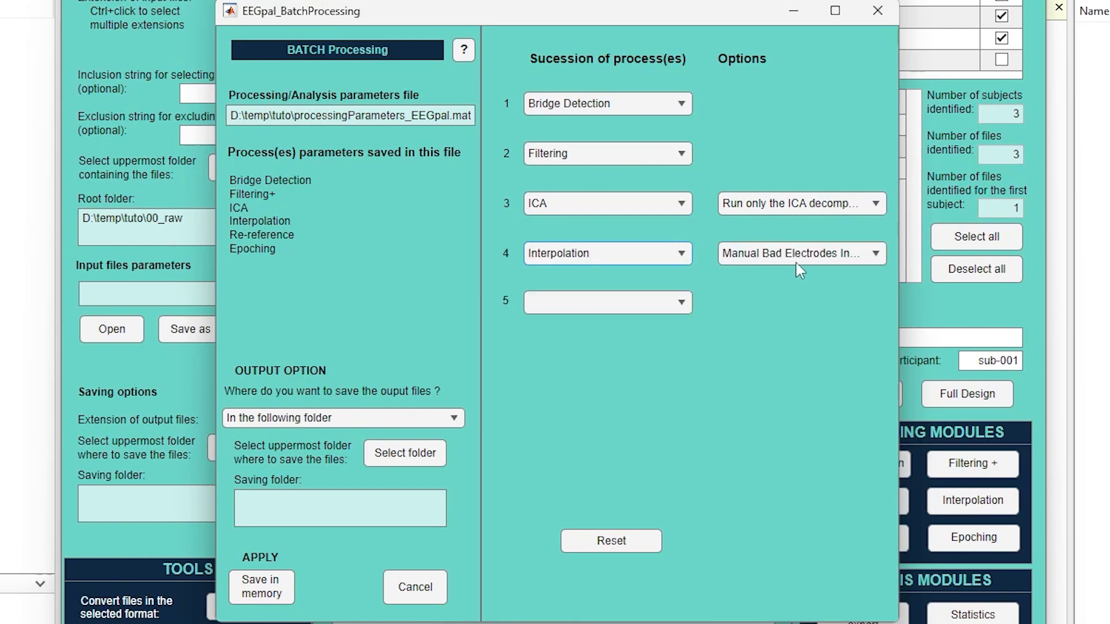
pyautogui.click(864, 260)
pyautogui.click(664, 299)
pyautogui.click(610, 345)
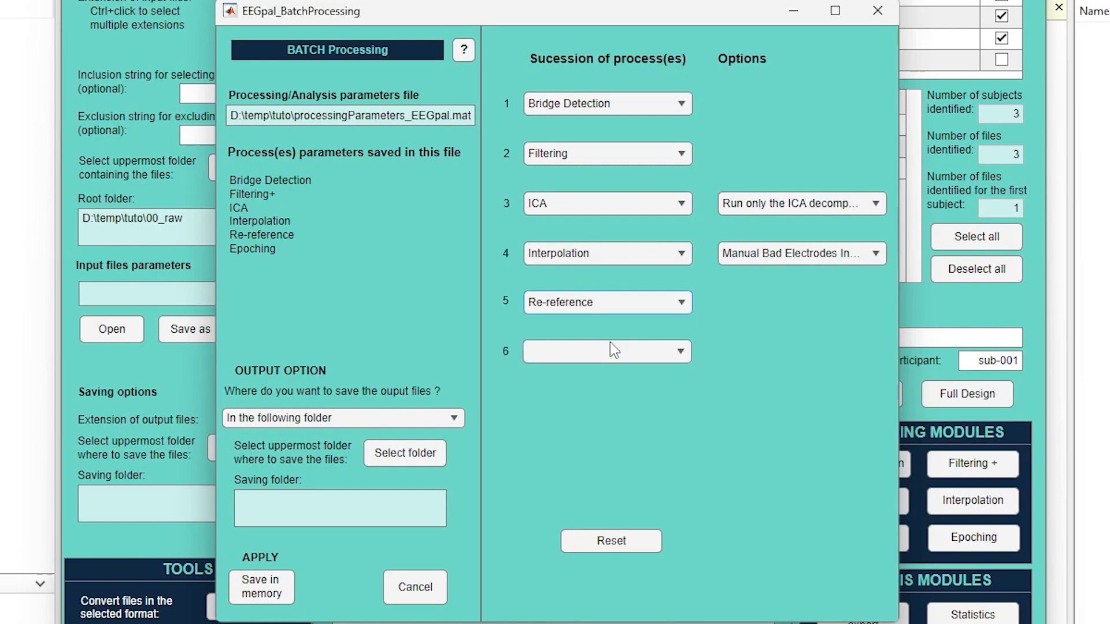
pyautogui.click(614, 354)
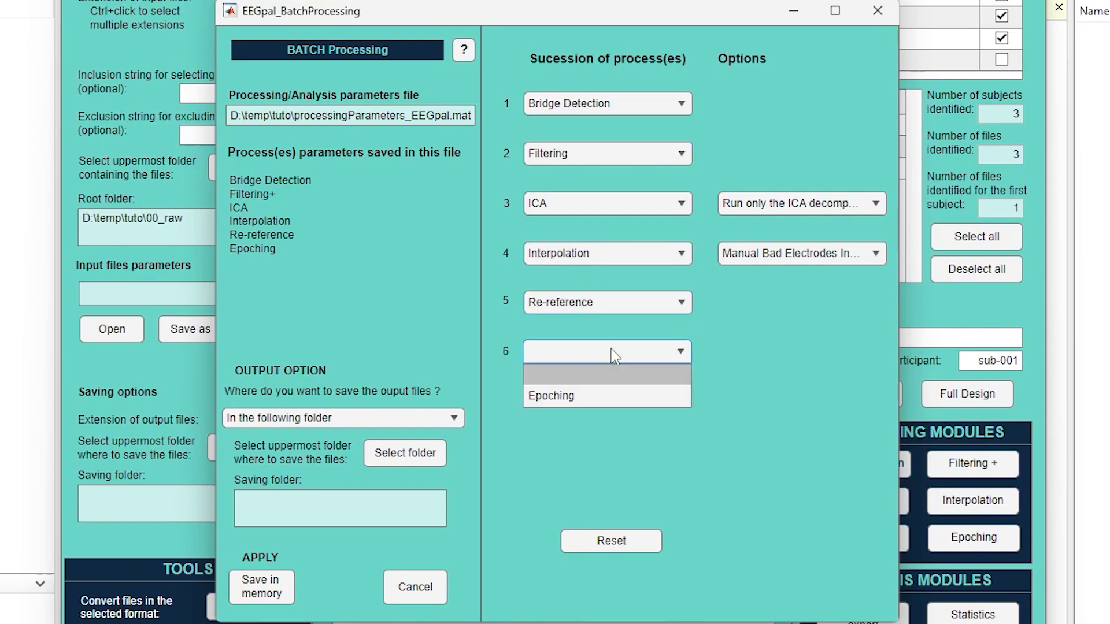
pyautogui.click(612, 396)
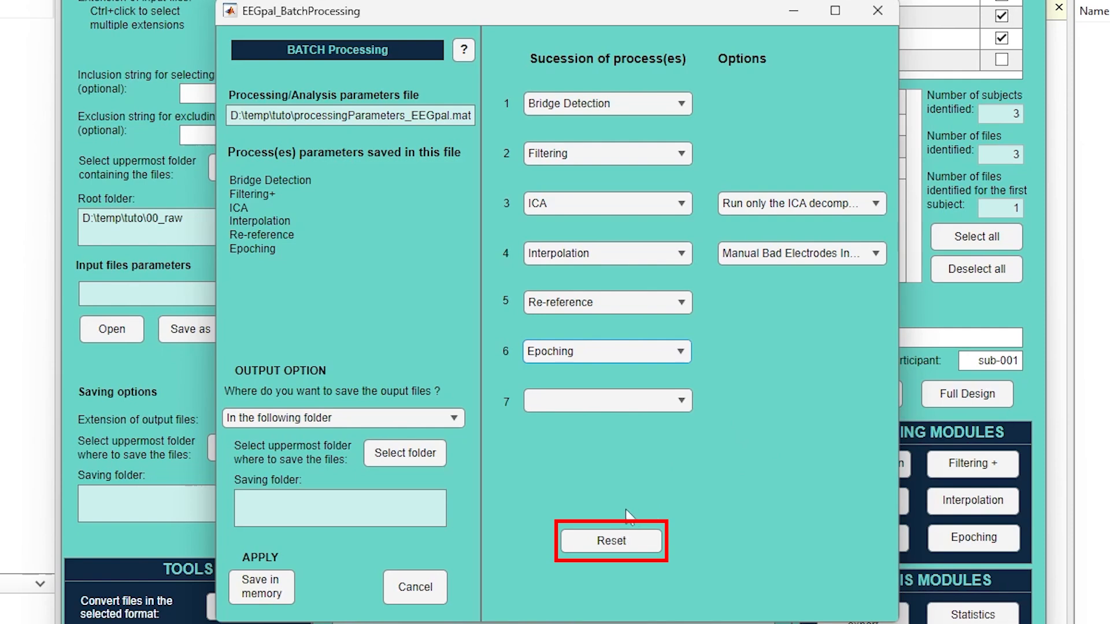
pyautogui.click(639, 539)
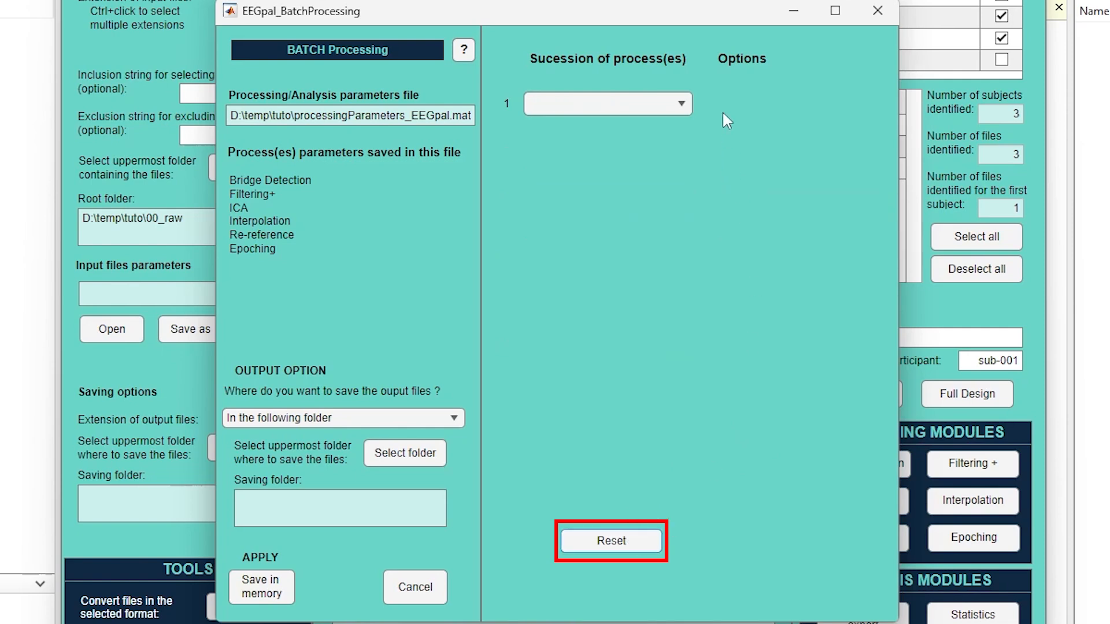
# Step: Set the first three batch processes to Bridge Detection, Filtering and ICA
pyautogui.click(681, 105)
pyautogui.click(665, 144)
pyautogui.click(670, 155)
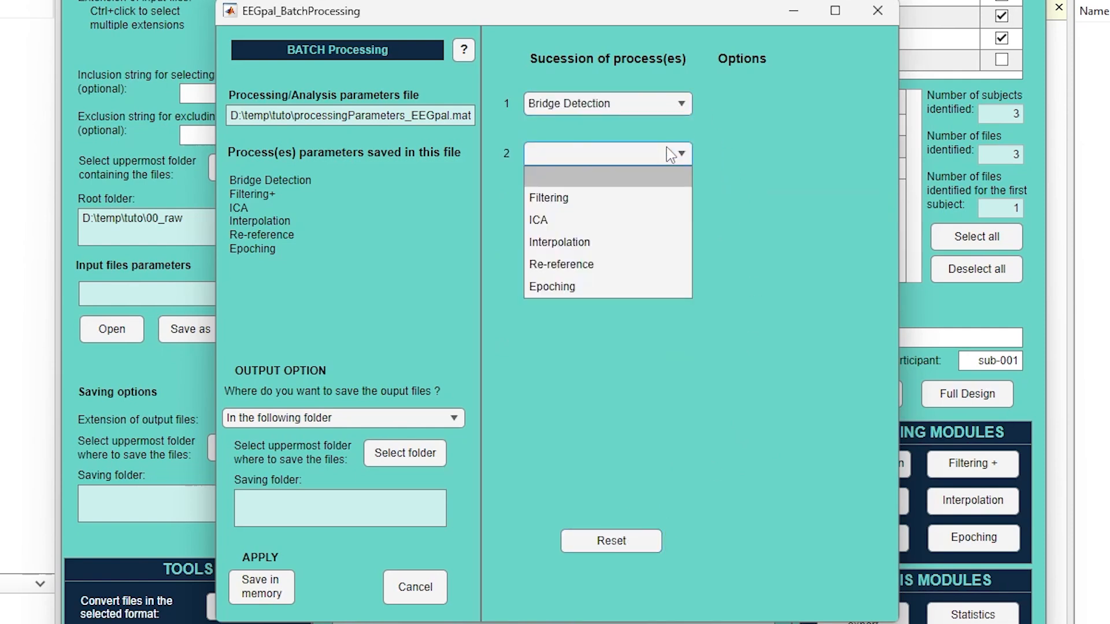
pyautogui.click(633, 189)
pyautogui.click(630, 203)
pyautogui.click(622, 250)
# Step: Add Interpolation, Re-reference and Epoching as batch processes 4 to 6
pyautogui.click(615, 254)
pyautogui.click(609, 297)
pyautogui.click(609, 302)
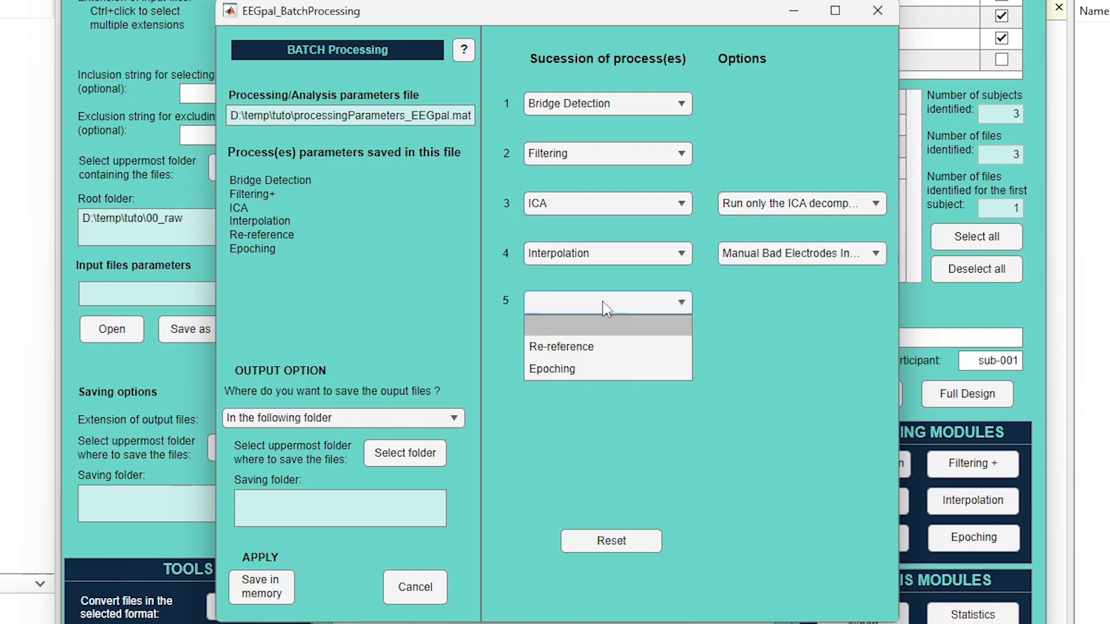
pyautogui.click(594, 345)
pyautogui.click(594, 350)
pyautogui.click(594, 395)
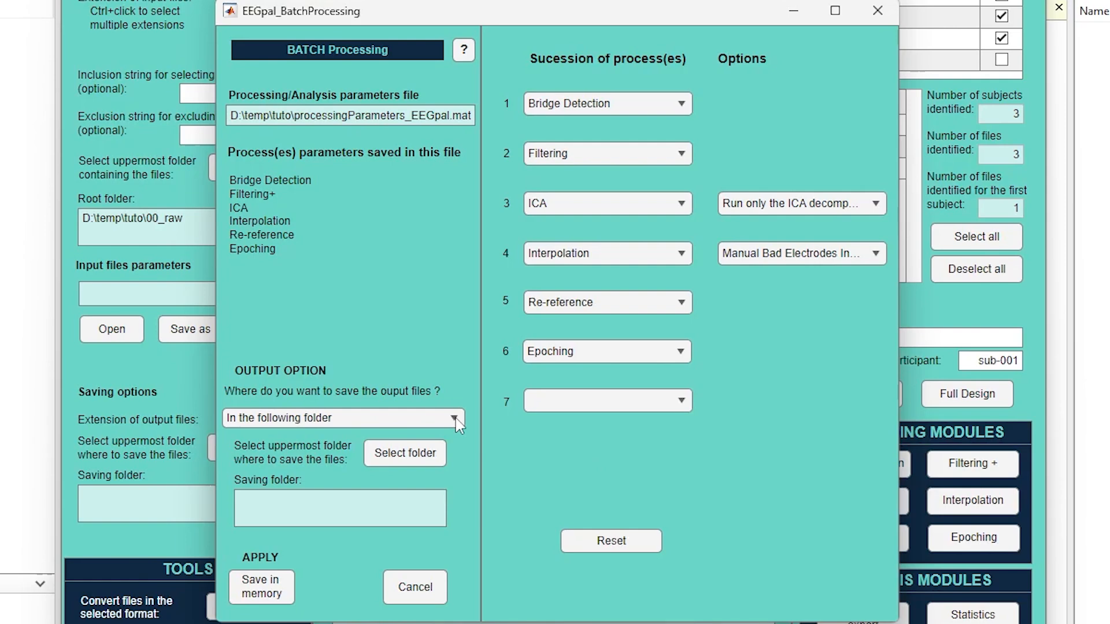
# Step: Create a folder named batch in D:\temp\tuto and set it as the saving folder for the batch output
pyautogui.click(413, 453)
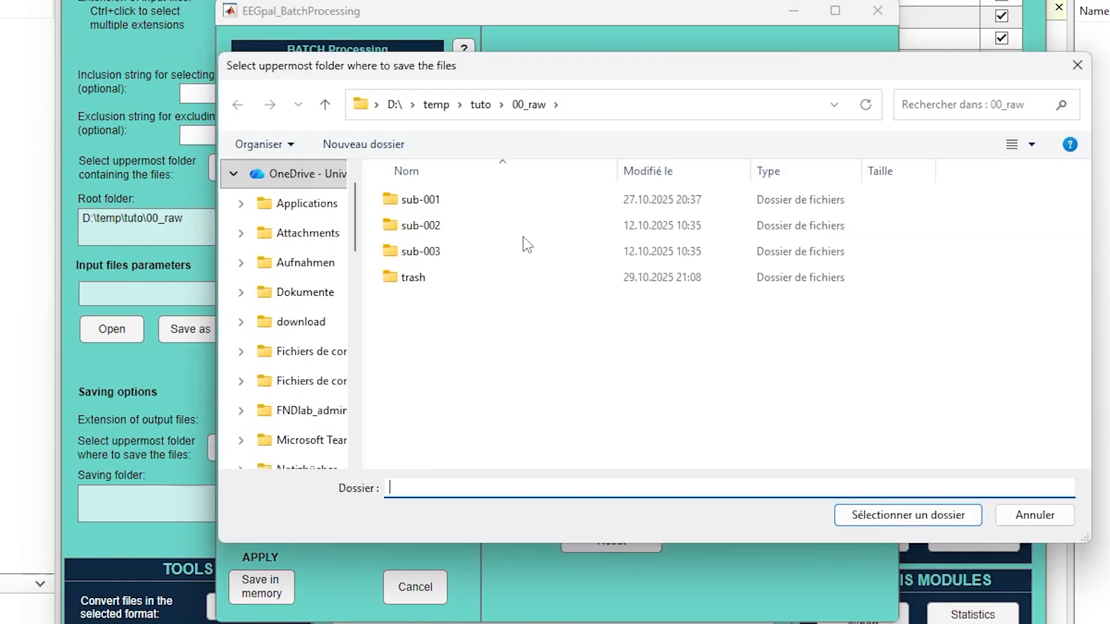
pyautogui.click(481, 105)
pyautogui.click(363, 144)
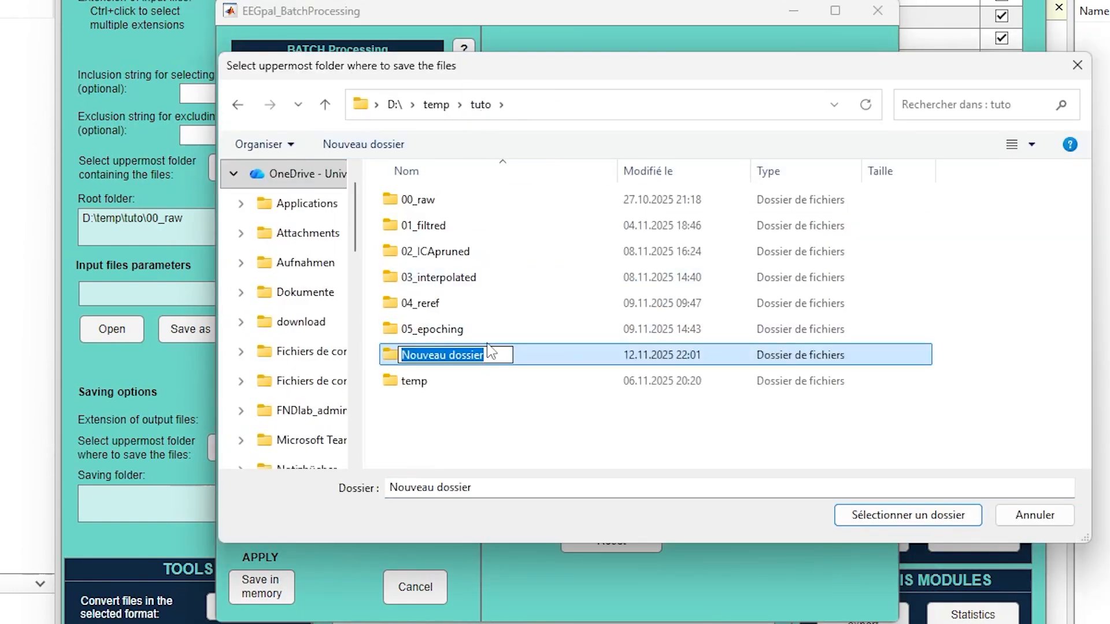
pyautogui.write('batch')
pyautogui.press('Return')
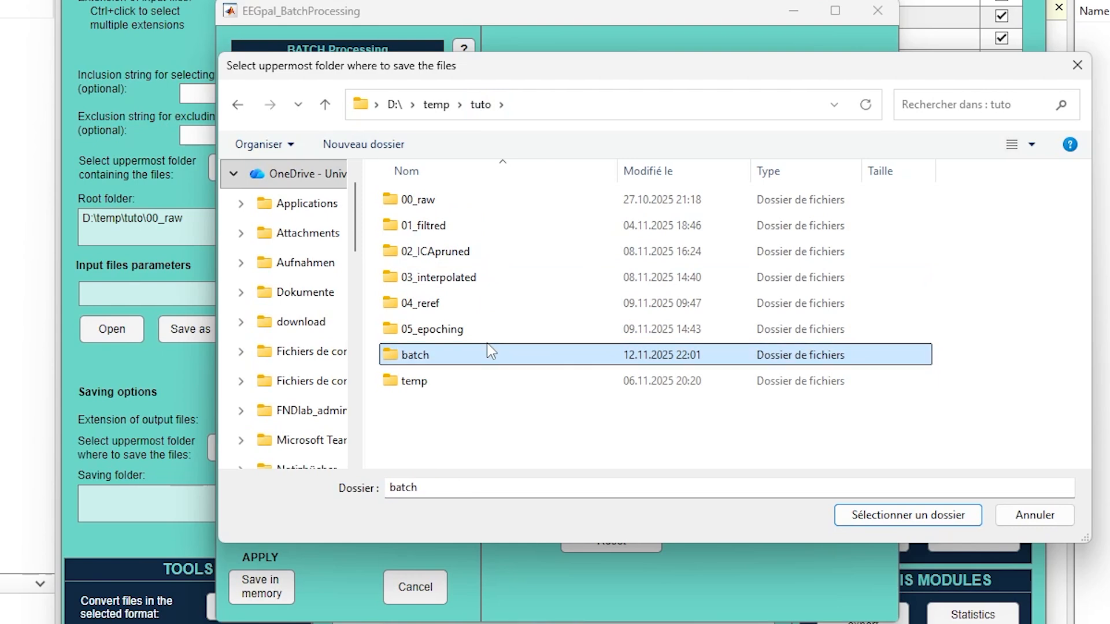
pyautogui.press('Return')
pyautogui.click(907, 515)
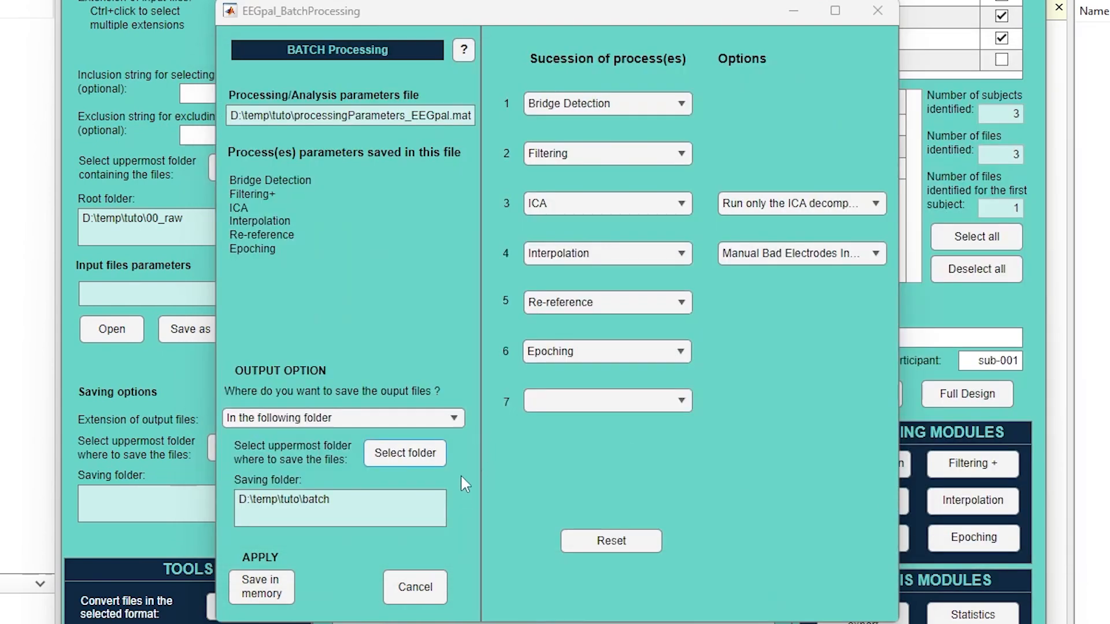
# Step: Look through the output location options and keep saving in the following folder
pyautogui.click(453, 418)
pyautogui.click(449, 456)
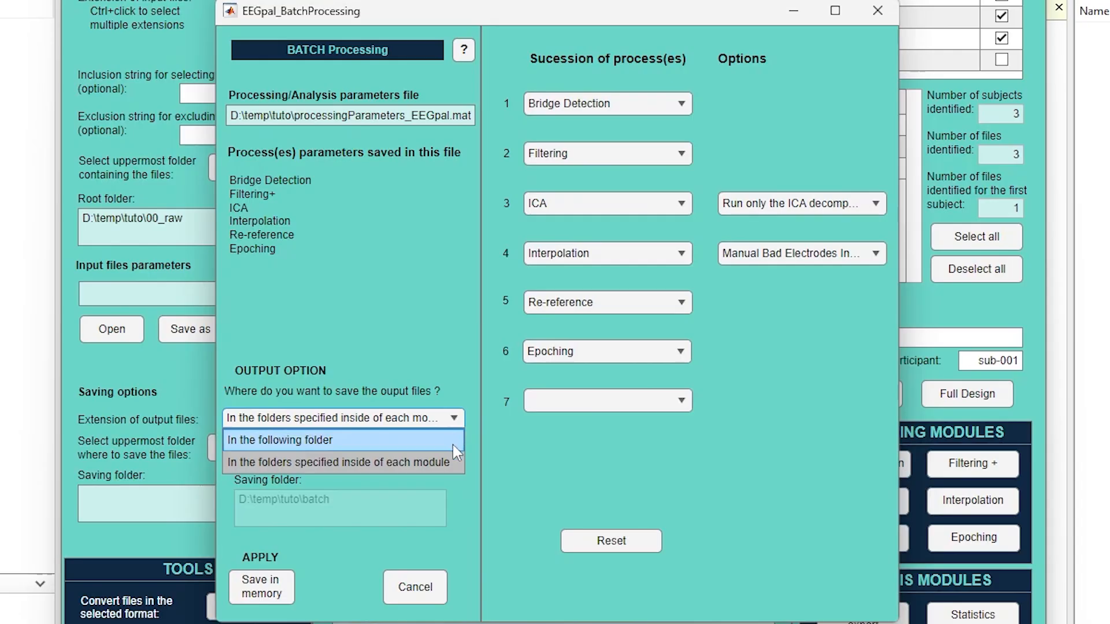
pyautogui.click(453, 437)
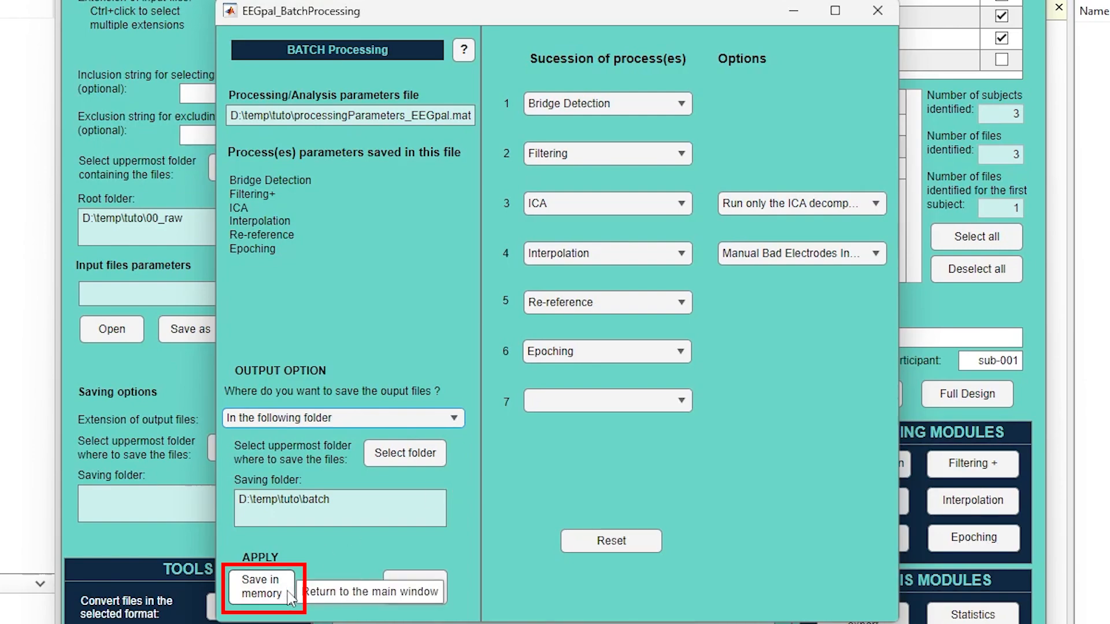
# Step: Save the batch configuration in memory and run the batch from bridge detection through filtering to the ICA decomposition
pyautogui.click(261, 586)
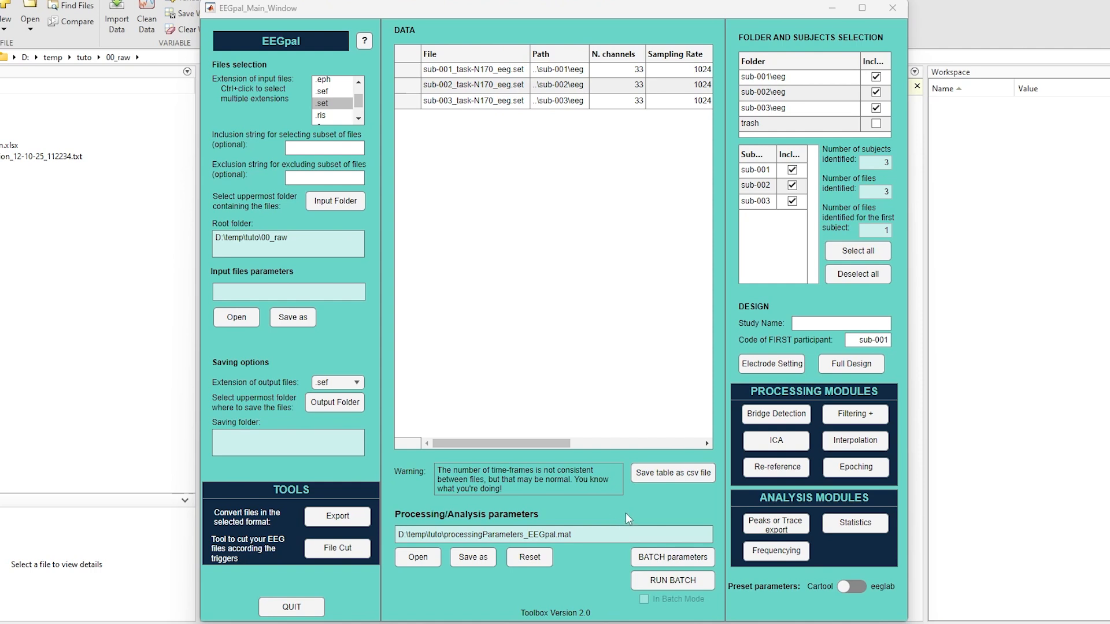
pyautogui.click(705, 585)
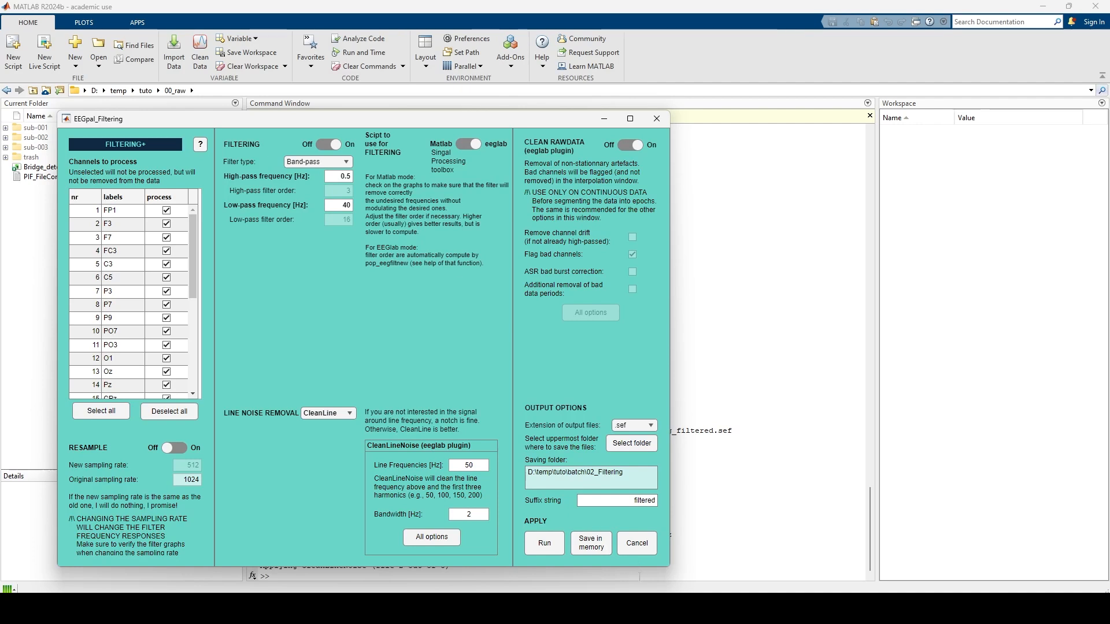
pyautogui.moveTo(577, 608)
pyautogui.click(682, 552)
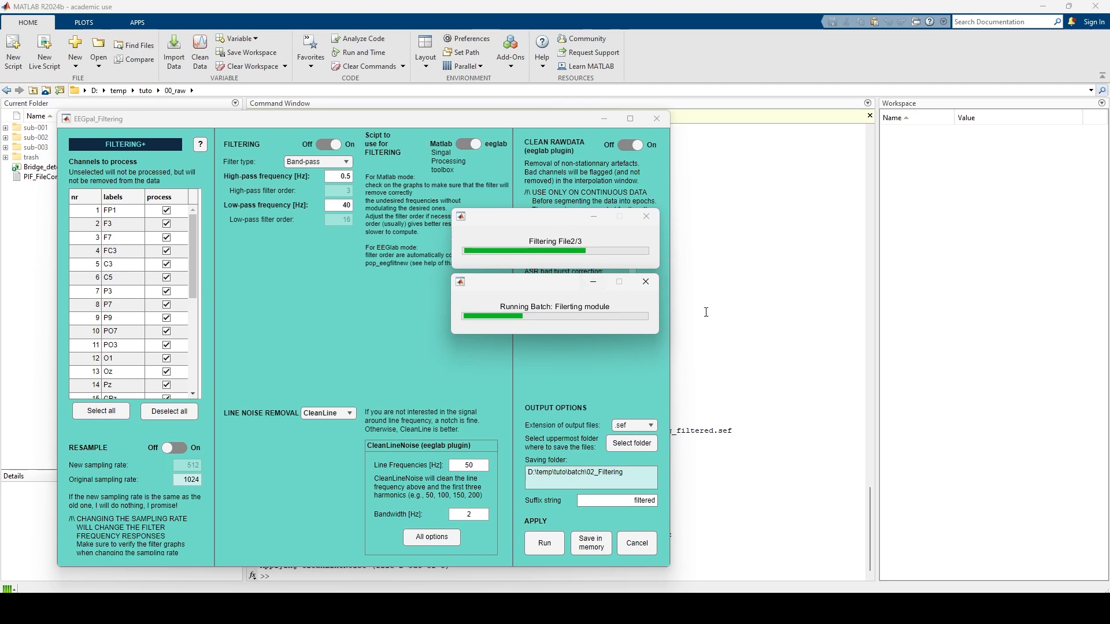
pyautogui.click(764, 201)
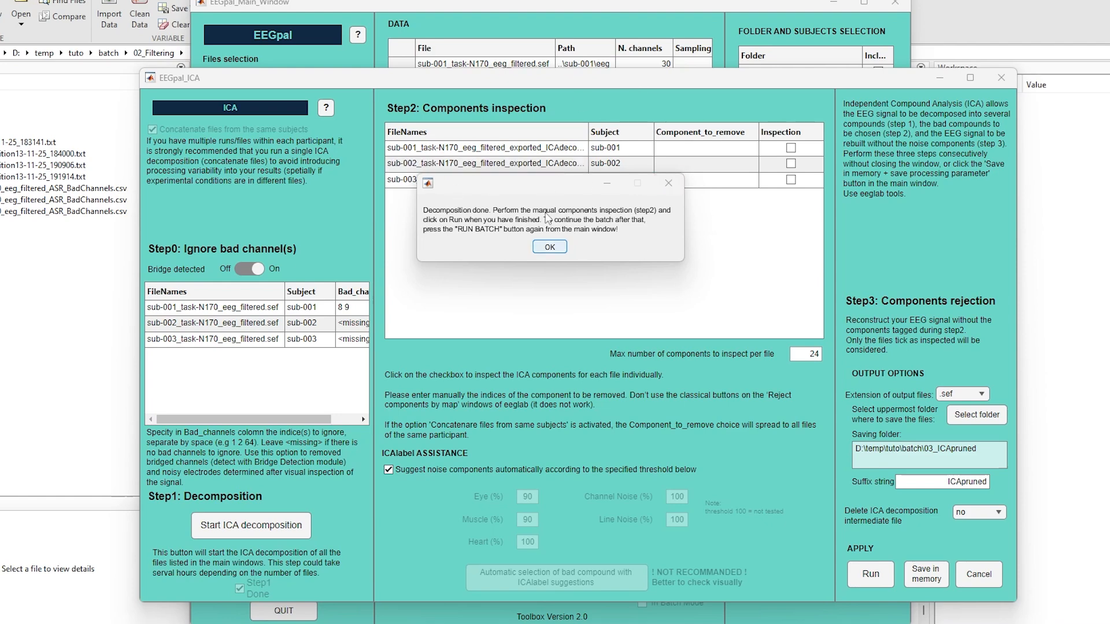
# Step: Inspect the ICA components and reject 1 8 9 10 for sub-001, 2 14 for sub-002 and 1 3 9 13 for sub-003
pyautogui.click(549, 247)
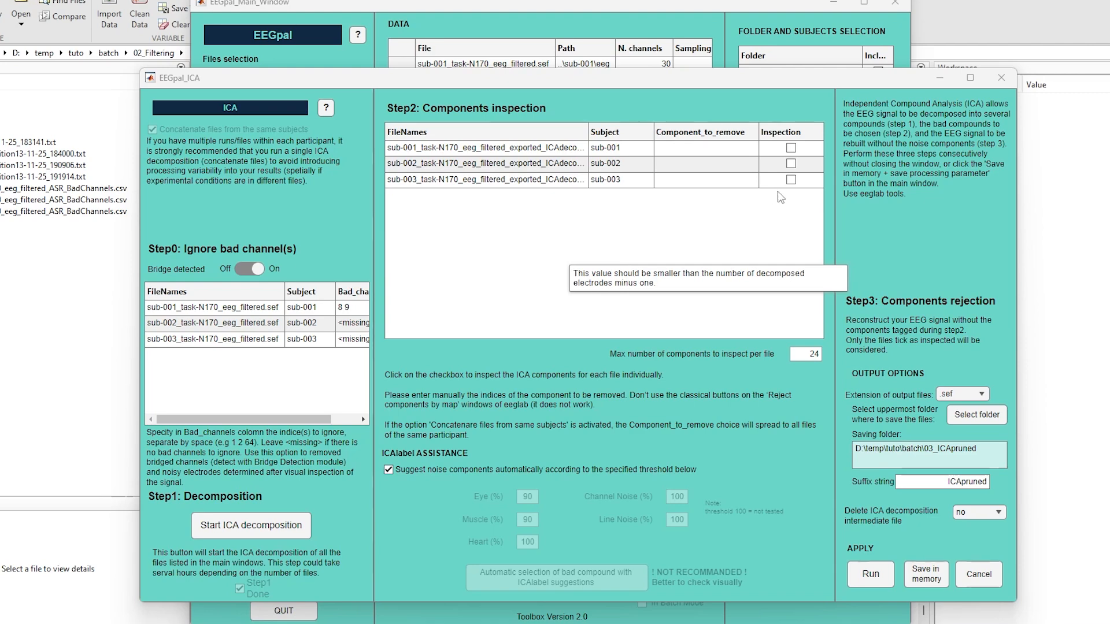
pyautogui.click(791, 148)
pyautogui.click(569, 281)
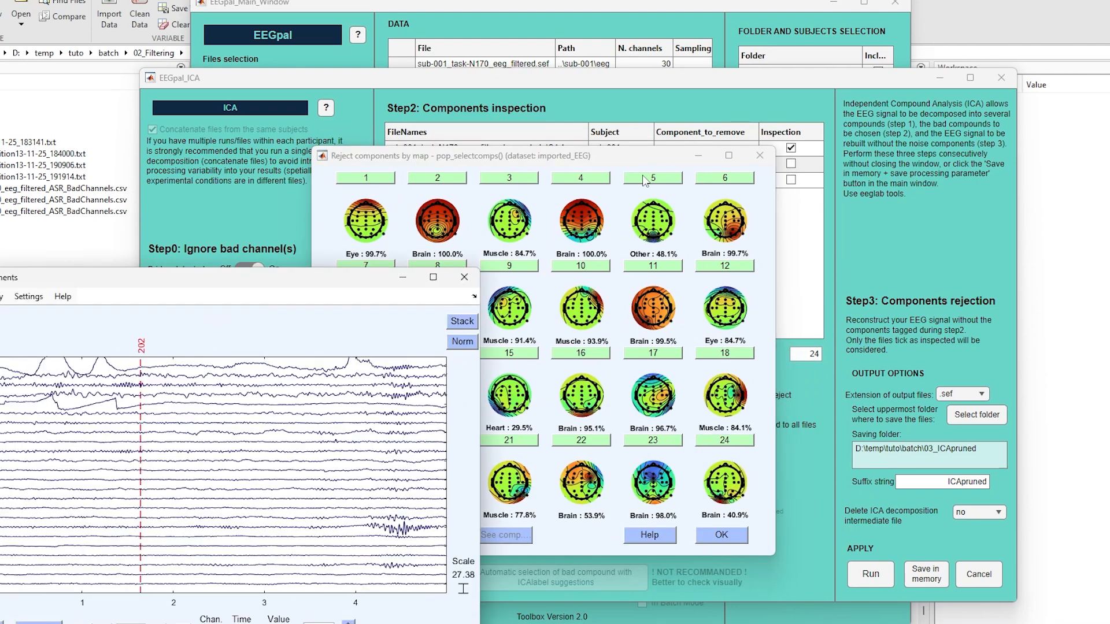
pyautogui.click(392, 297)
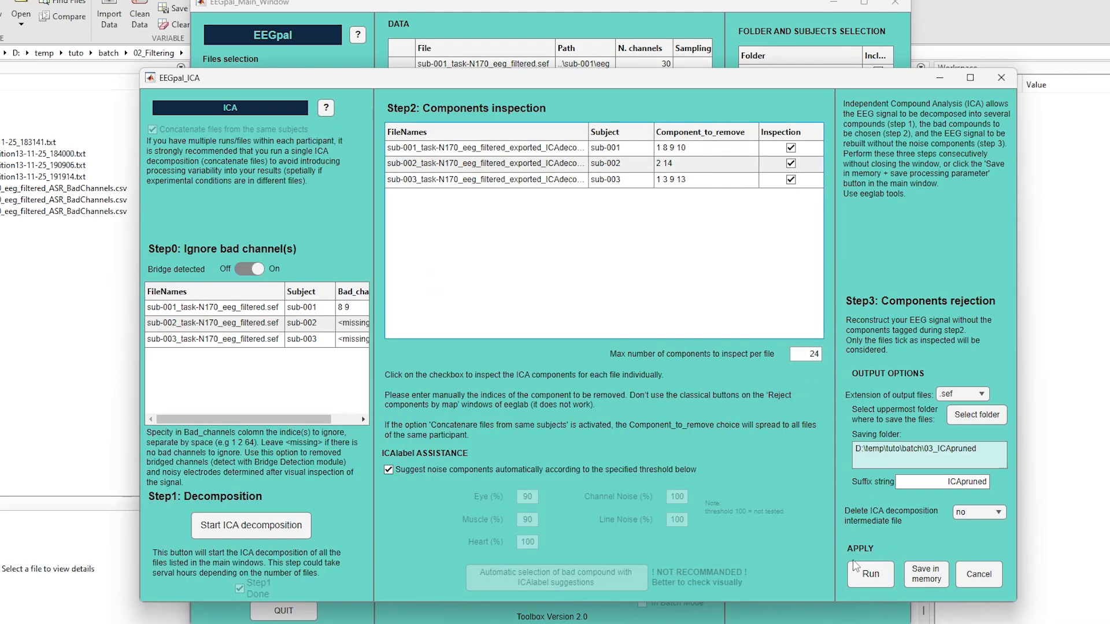
pyautogui.click(877, 577)
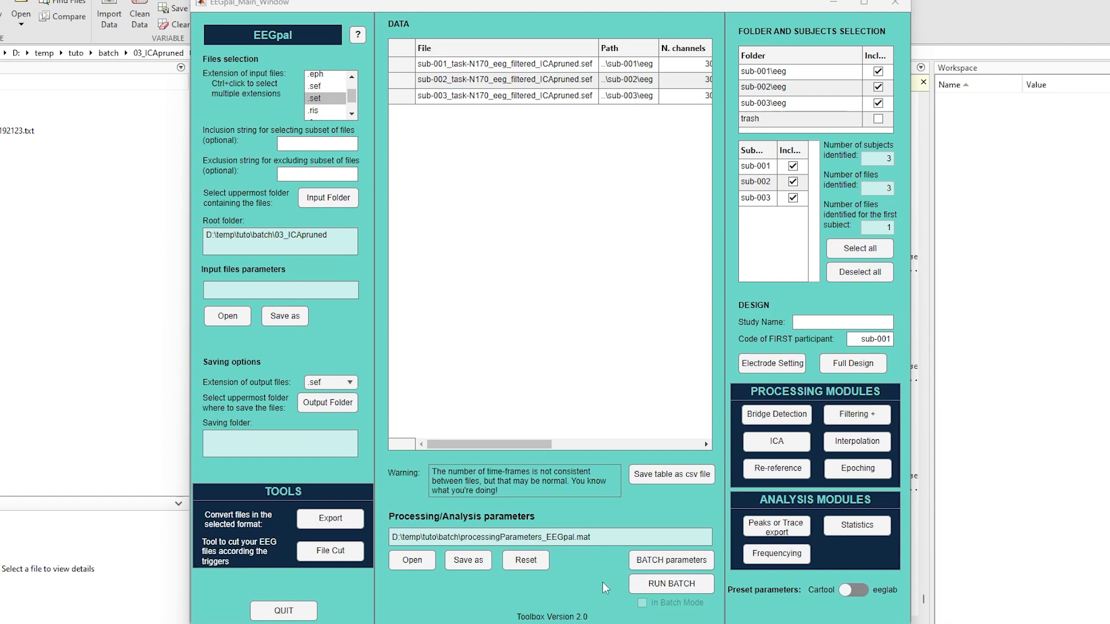
# Step: Check the batch parameters and resume the batch up to the manual electrode selection for interpolation
pyautogui.click(673, 562)
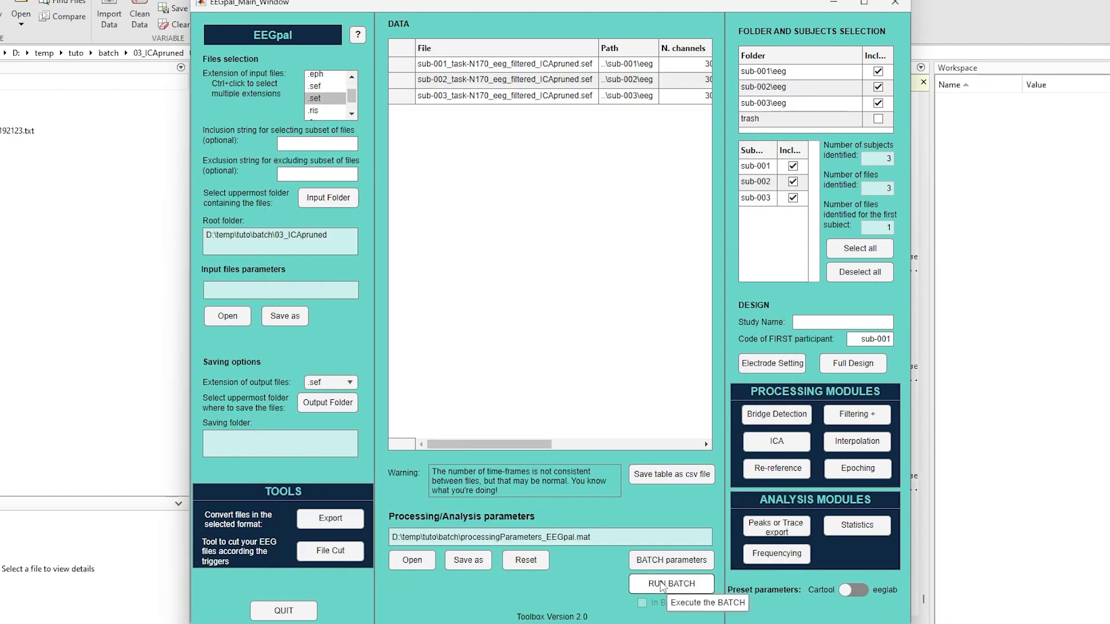
pyautogui.click(665, 584)
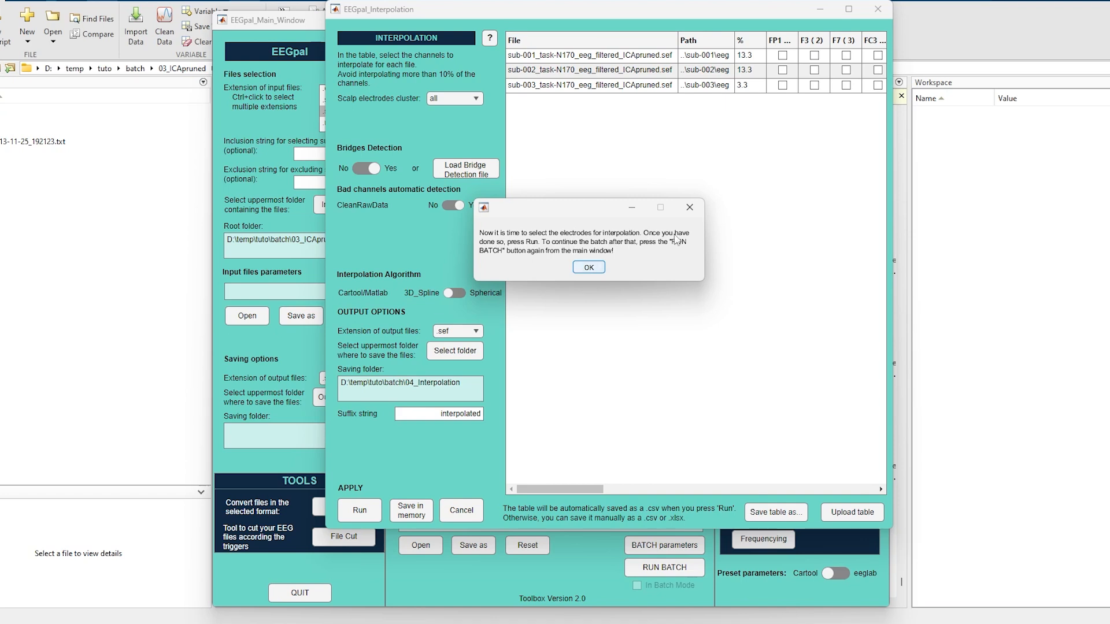
pyautogui.click(589, 267)
# Step: Mark channel FP1 for sub-001 and F3 for sub-002 and sub-003 as additional bad electrodes, and run the interpolation
pyautogui.click(787, 58)
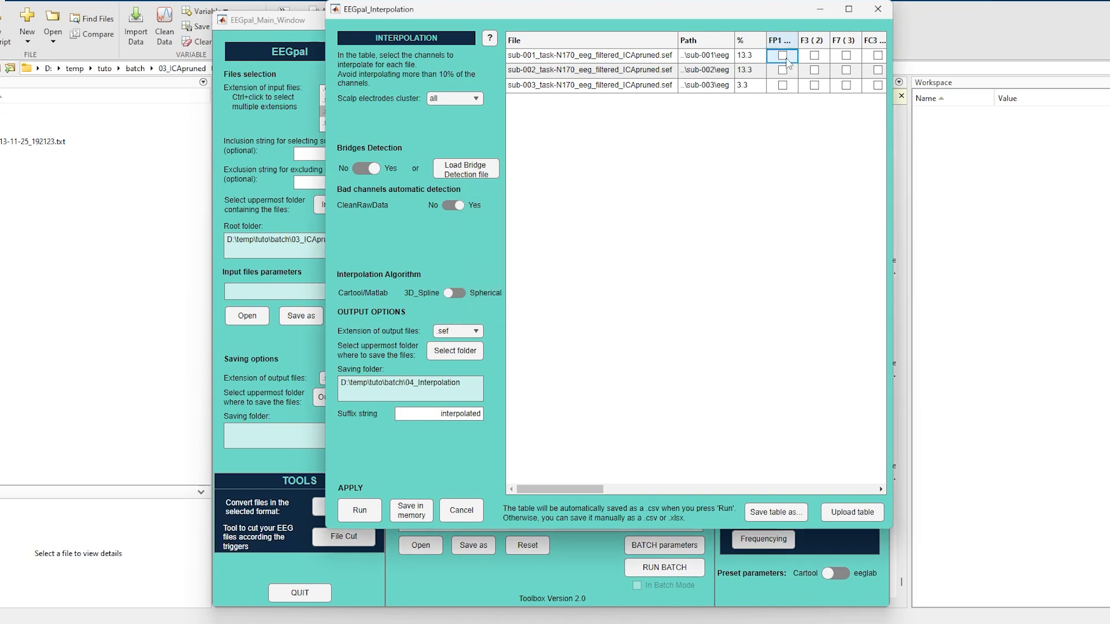
pyautogui.click(783, 55)
pyautogui.click(815, 70)
pyautogui.click(814, 85)
pyautogui.click(360, 510)
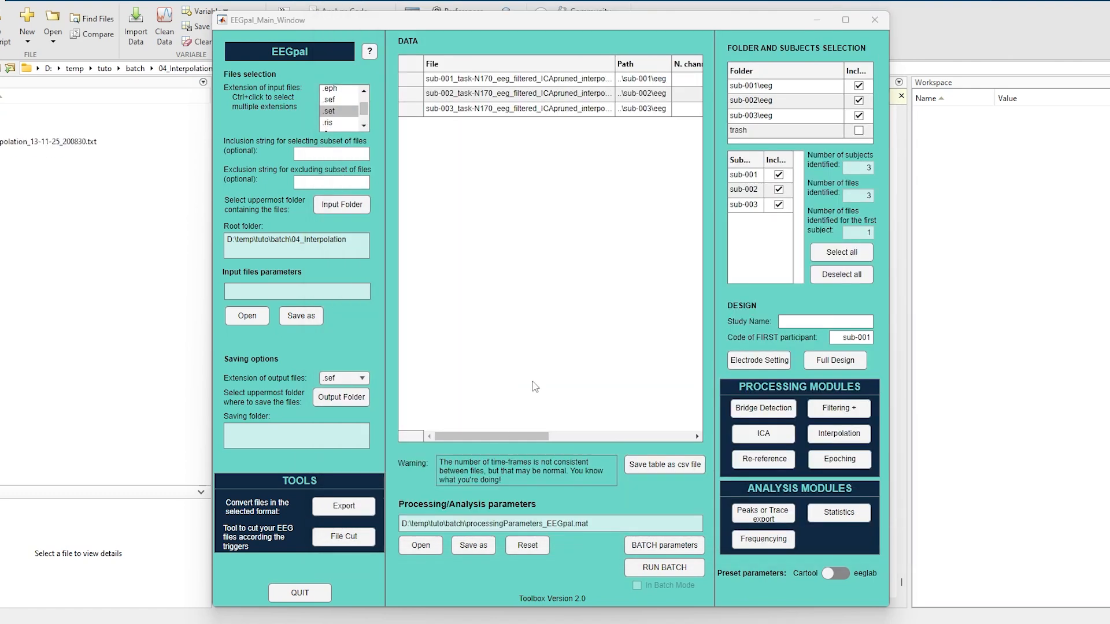
# Step: Review the remaining processes in the batch parameters and run the batch for Re-reference and Epoching
pyautogui.click(664, 545)
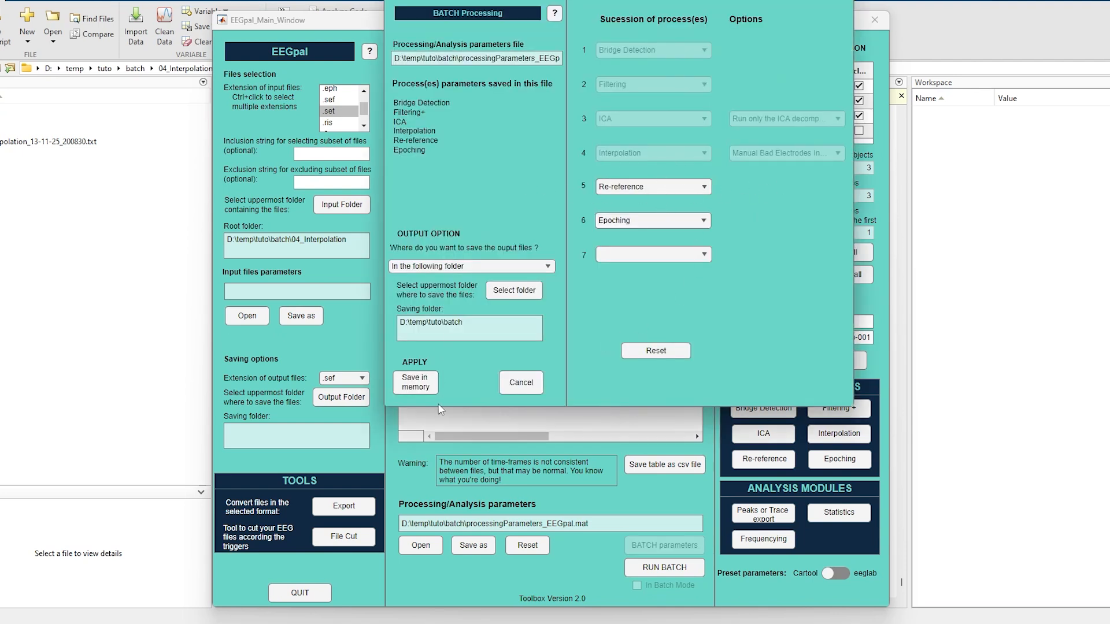
pyautogui.click(518, 379)
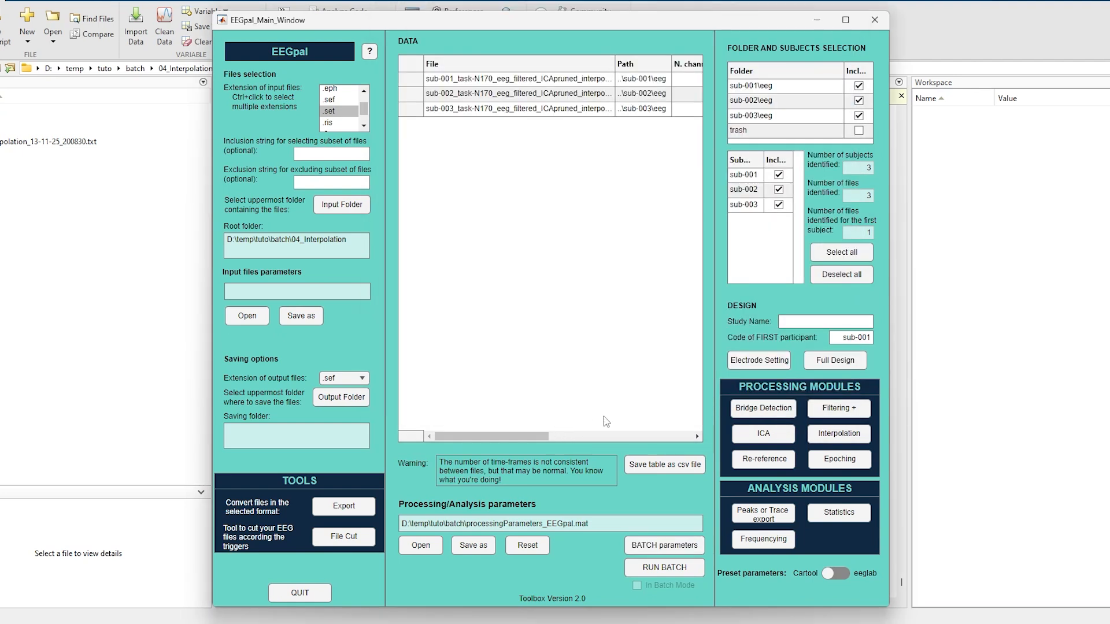
pyautogui.click(656, 568)
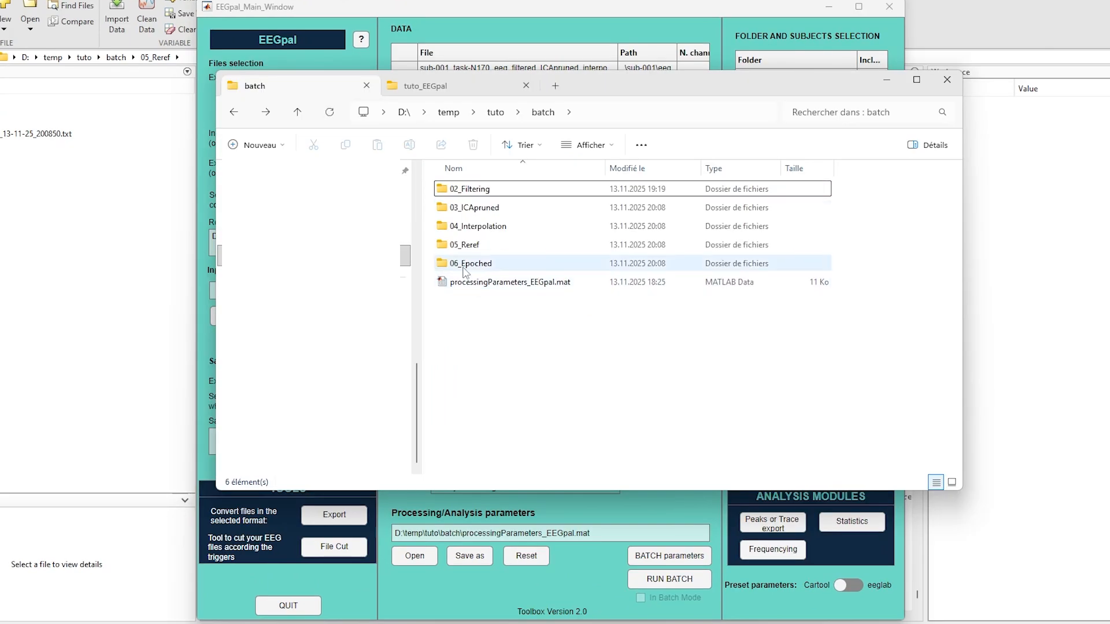
# Step: Return to the EEGpal main window and reset the processing/analysis parameters file
pyautogui.click(626, 515)
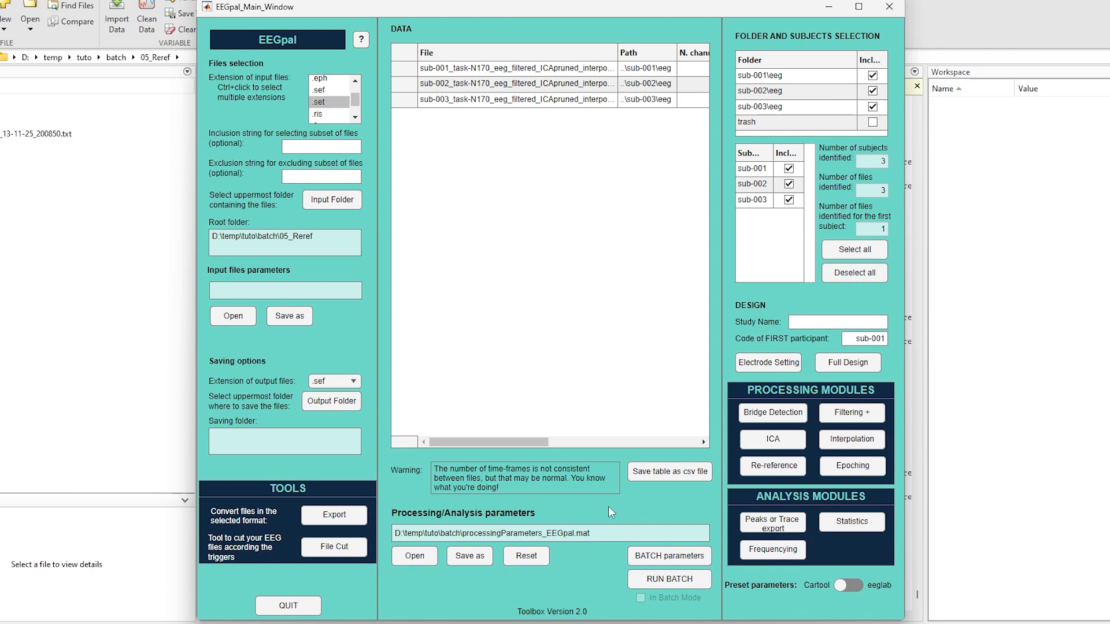
pyautogui.click(525, 557)
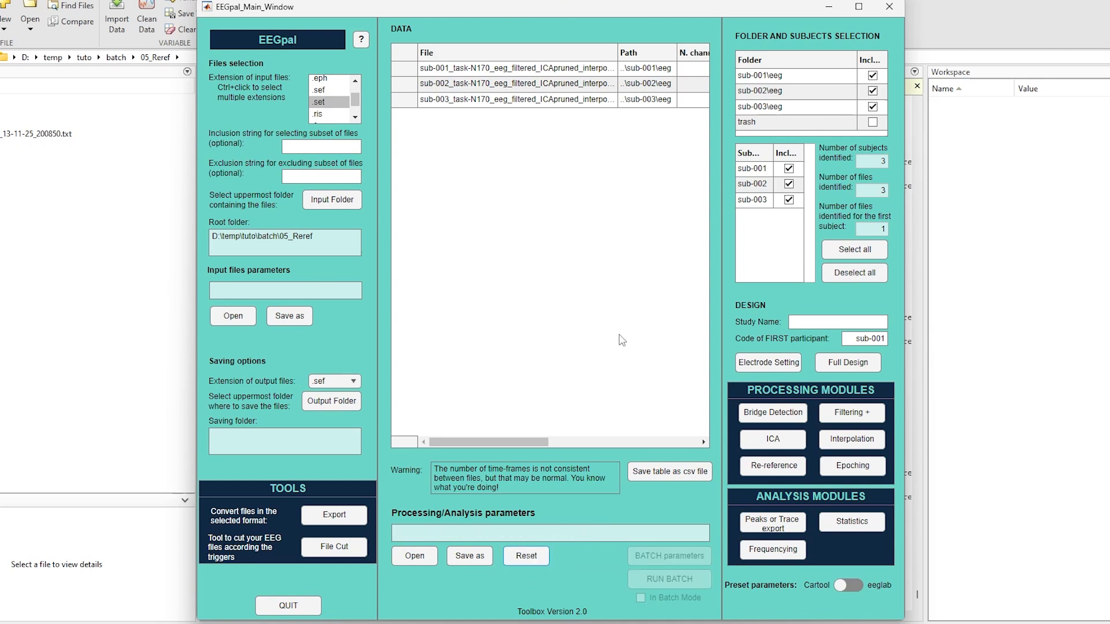